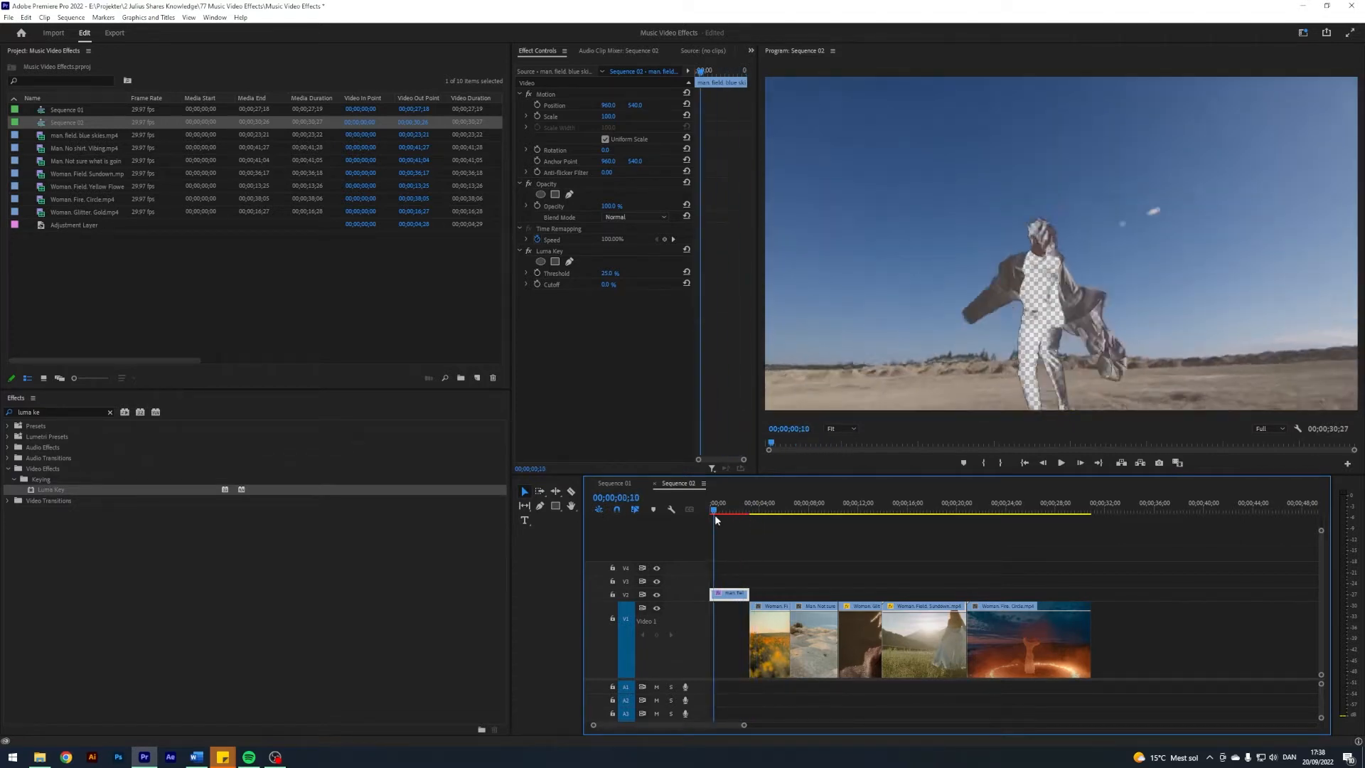
Step: Shift the clips on video track 1 back to the sequence start, beneath the luma-keyed clip, and play the result from the beginning
drag(771, 640, 731, 640)
mouse_move(719, 495)
mouse_down()
mouse_move(728, 508)
mouse_move(701, 505)
mouse_up()
key(space)
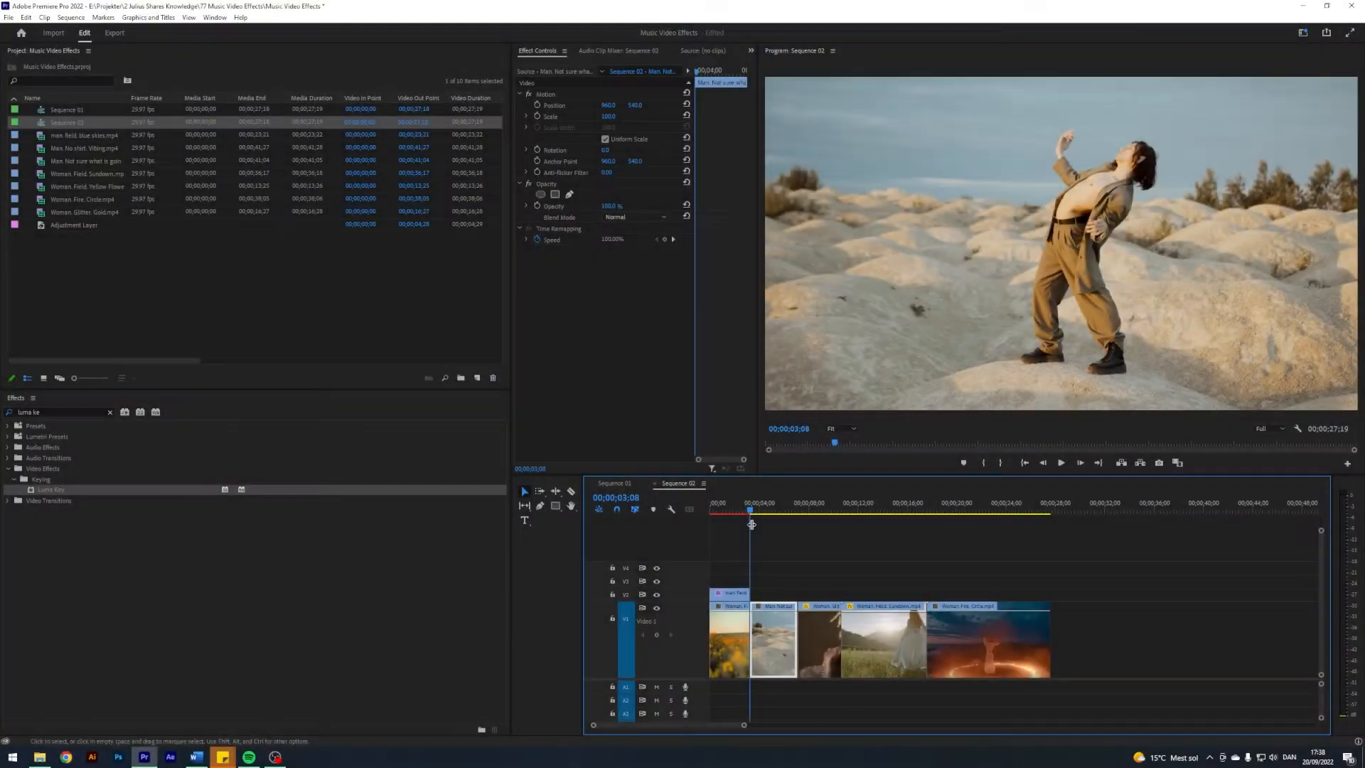
Step: Duplicate the clip of the man dancing on the pale rocks onto video track 2, directly above the original
drag(752, 511, 758, 512)
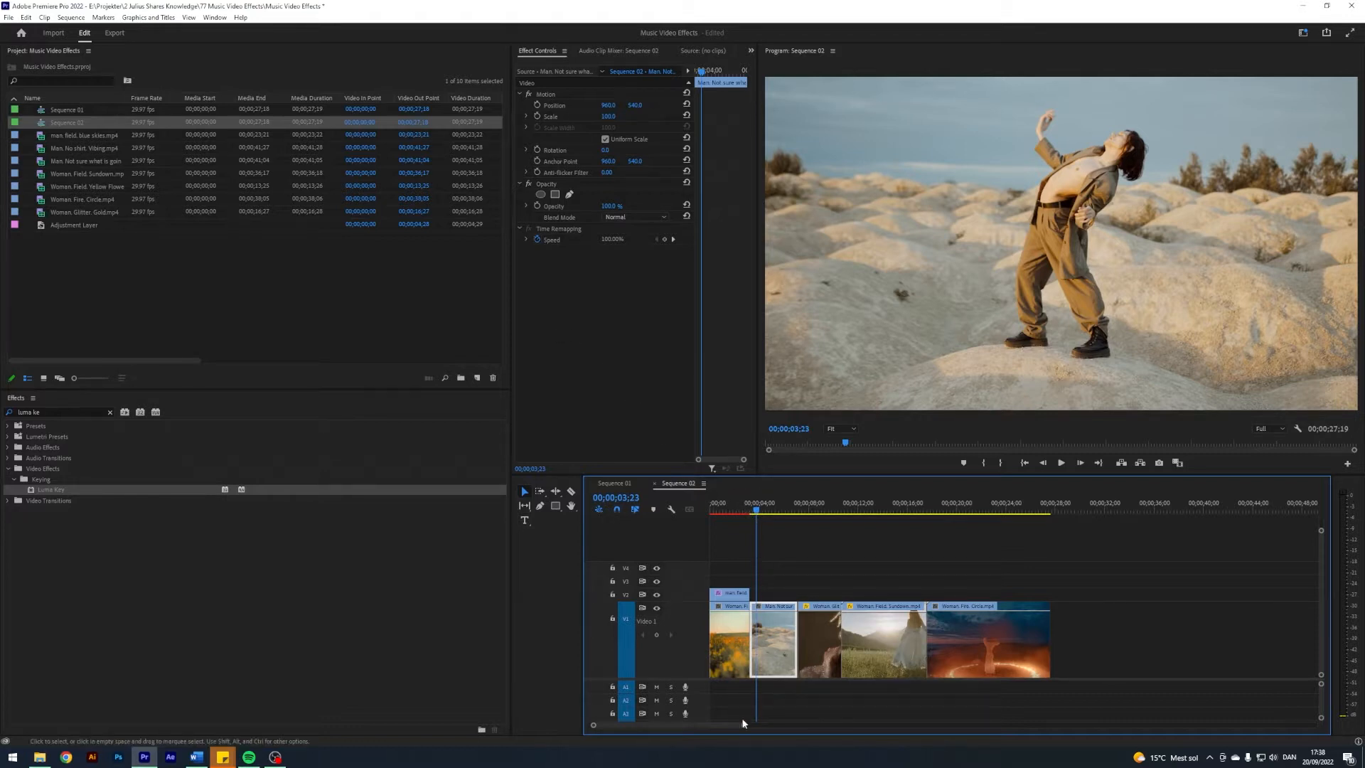
drag(743, 723, 716, 724)
drag(792, 637, 796, 613)
click(805, 567)
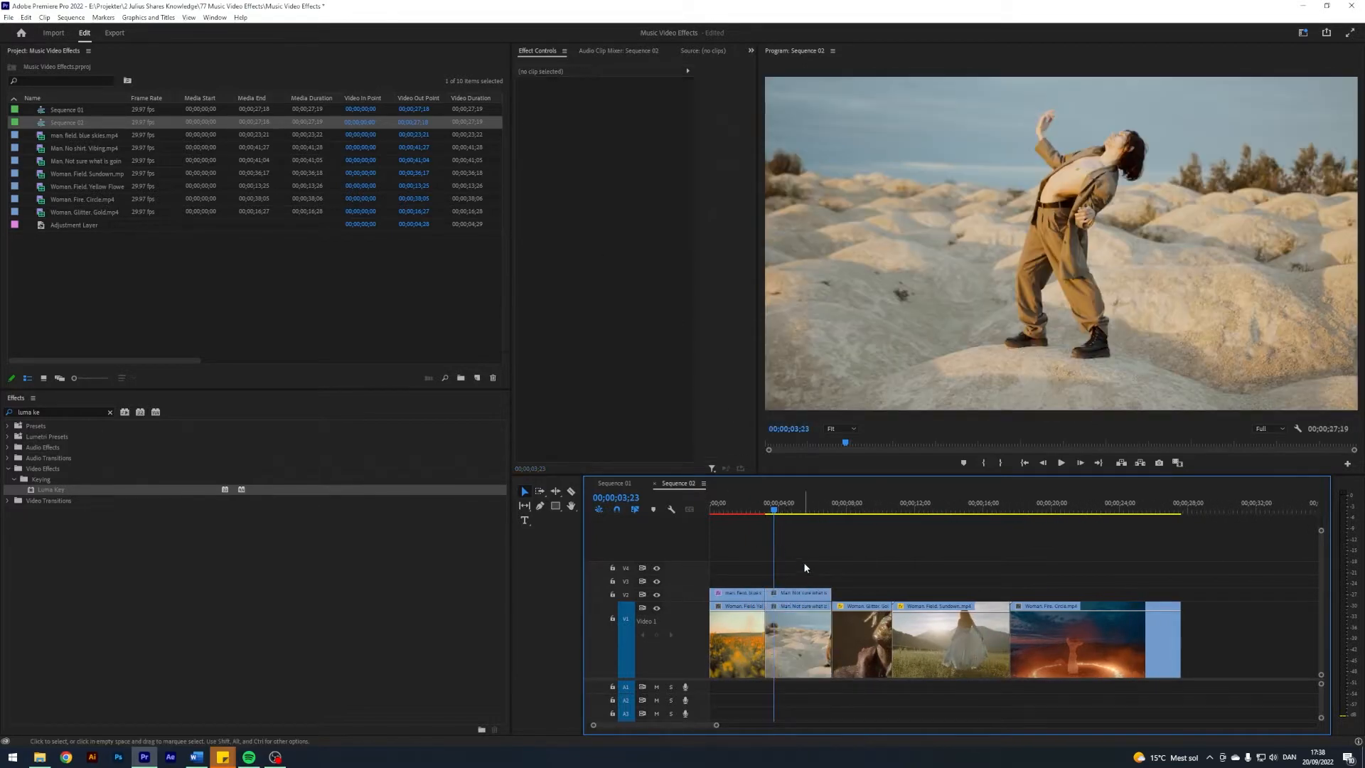
Step: Add an elliptical opacity mask enclosing the whole man at the start of the duplicated clip and track it forward to the clip's end
key(Up)
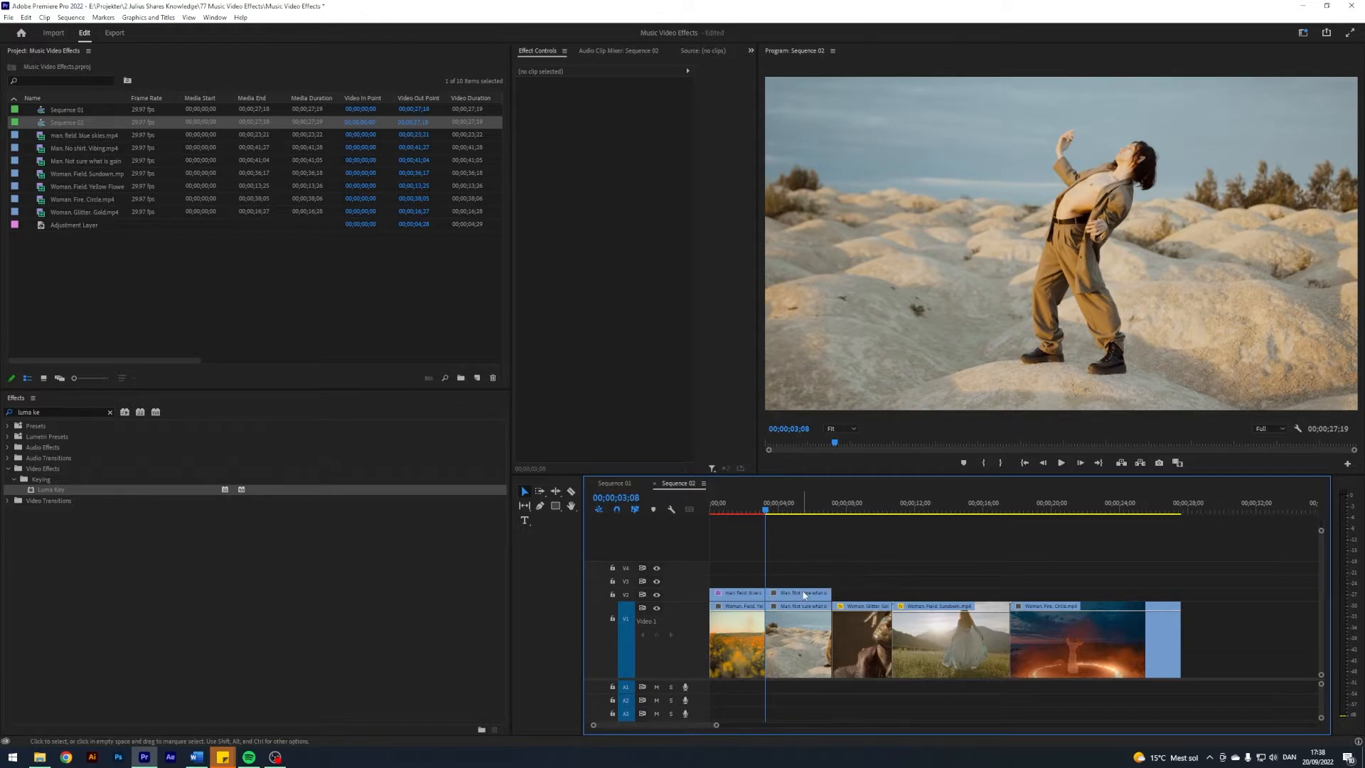
click(804, 594)
click(541, 195)
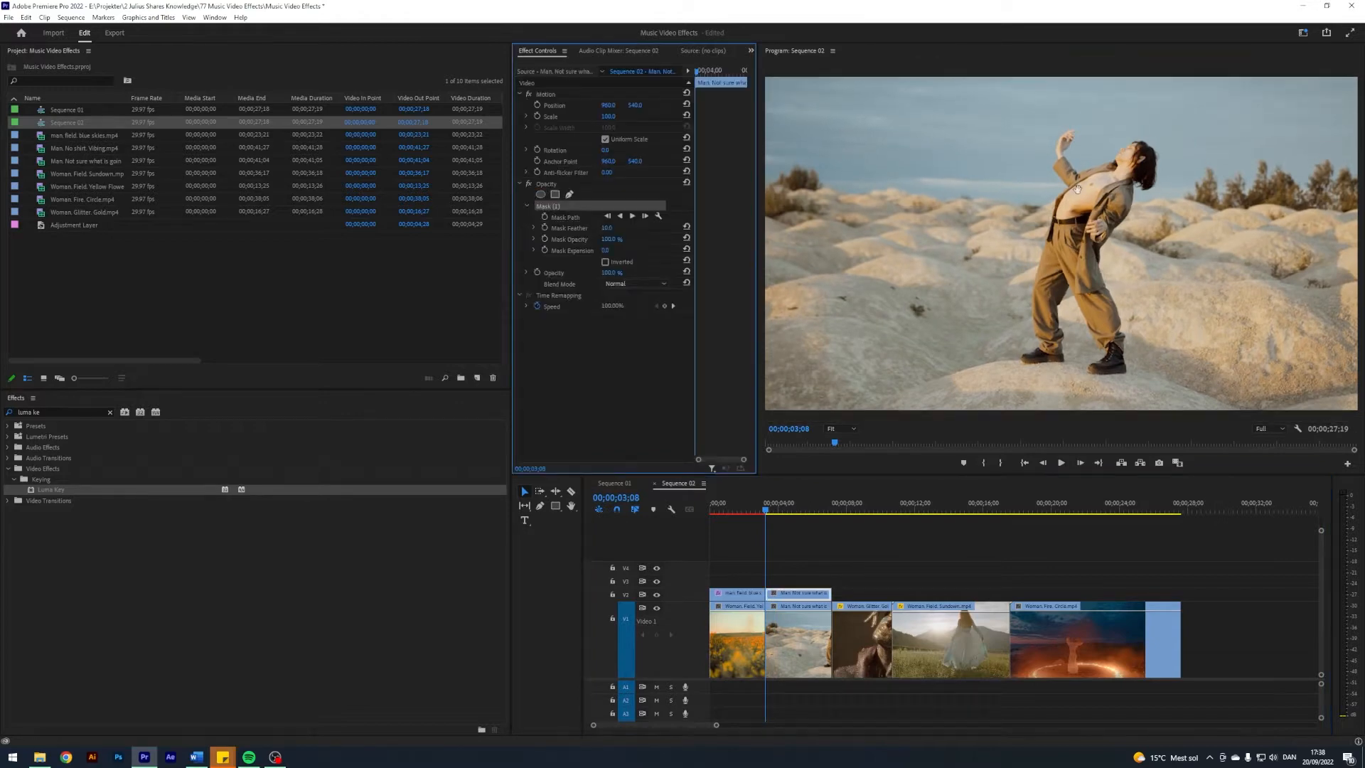
drag(1073, 168, 1067, 114)
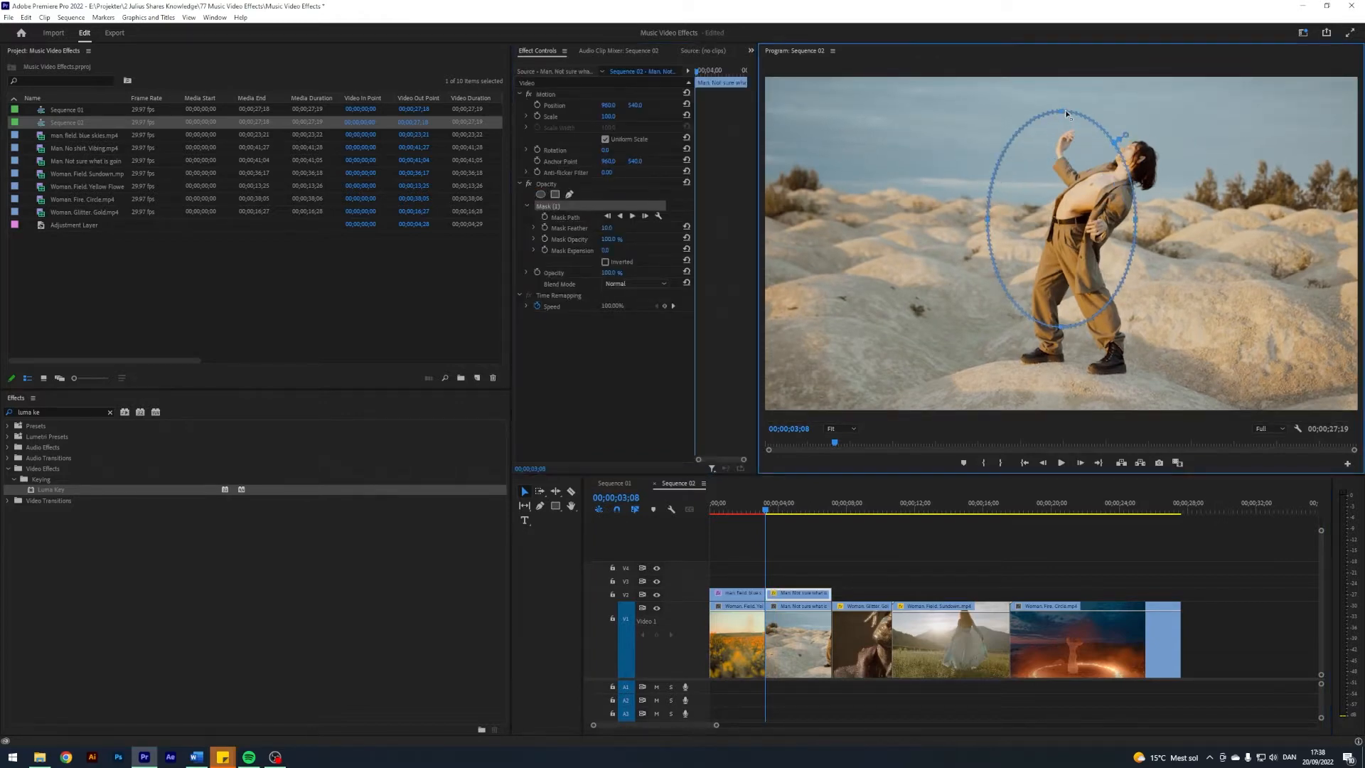
drag(1138, 223, 1192, 215)
drag(1090, 328, 1090, 395)
drag(1193, 249, 1209, 255)
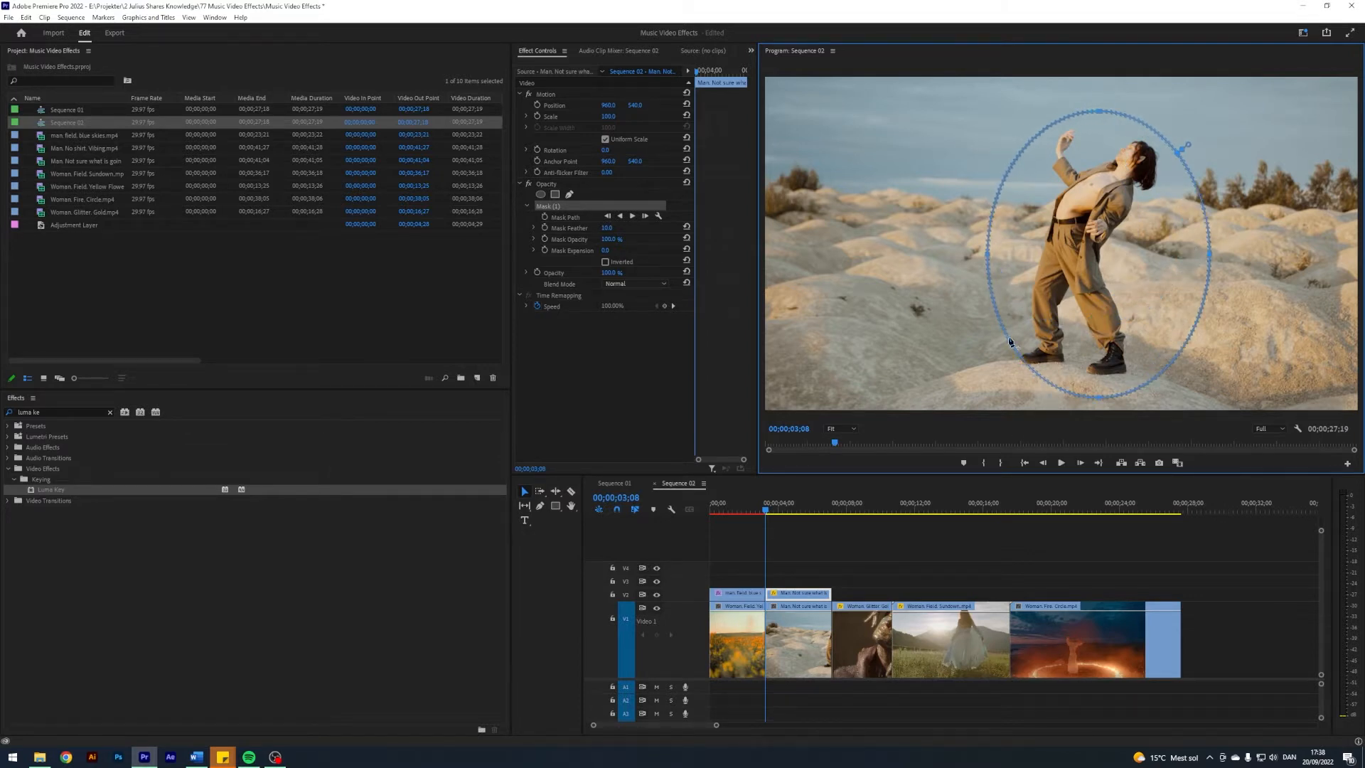
drag(986, 253, 971, 249)
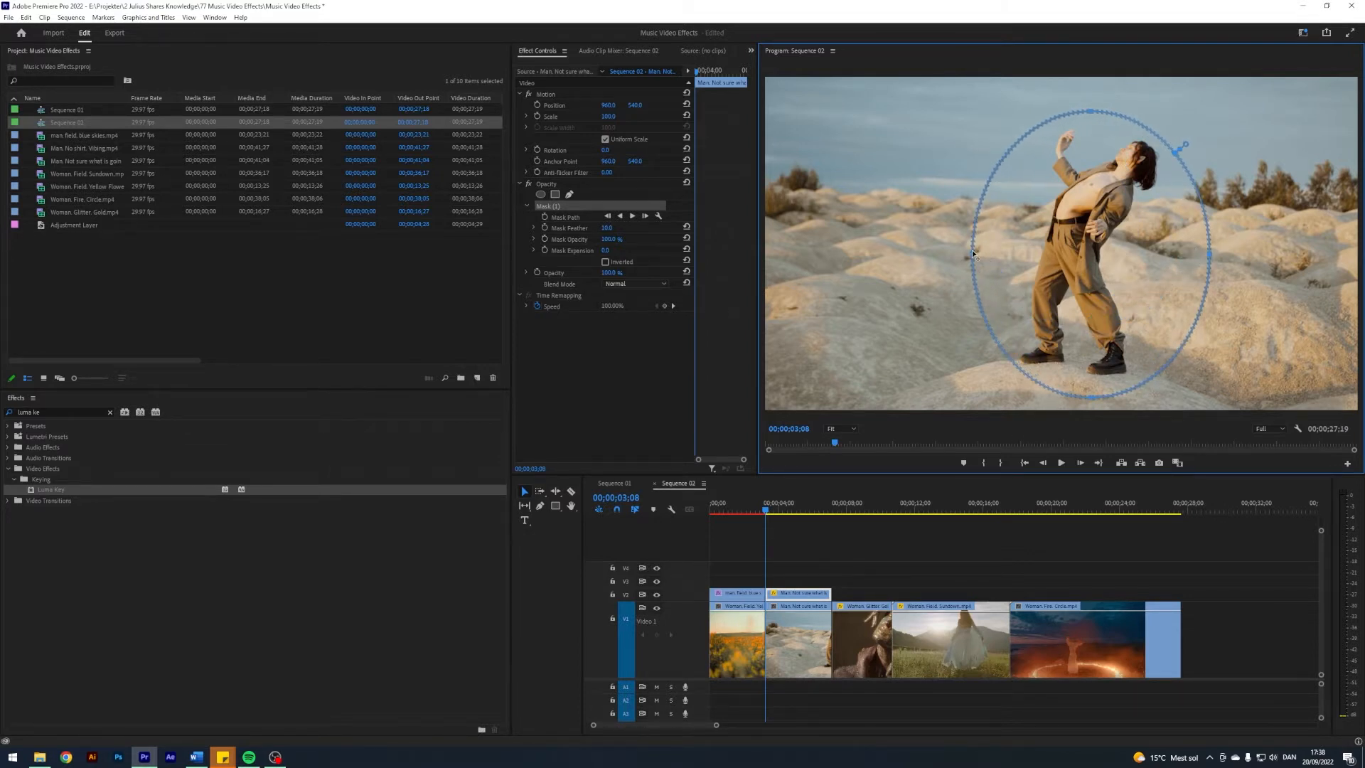
click(632, 217)
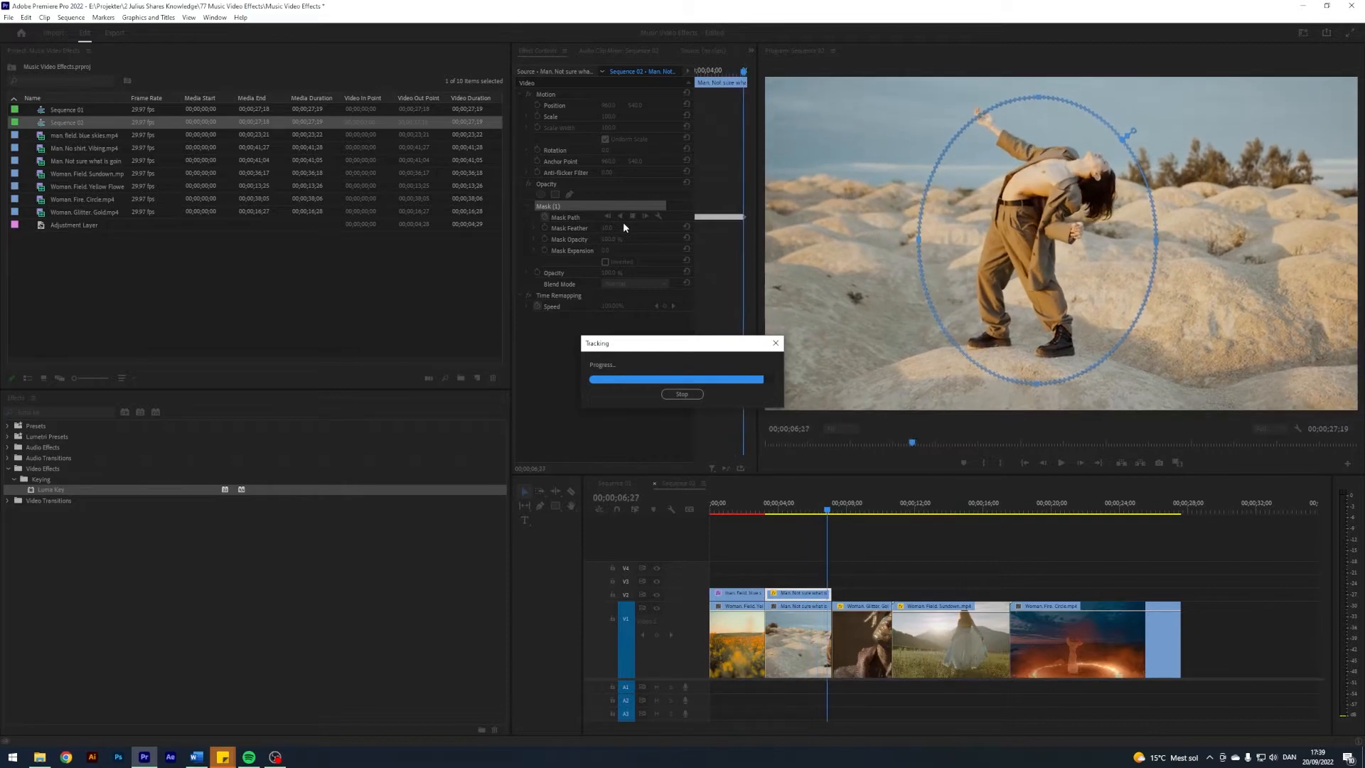
click(808, 509)
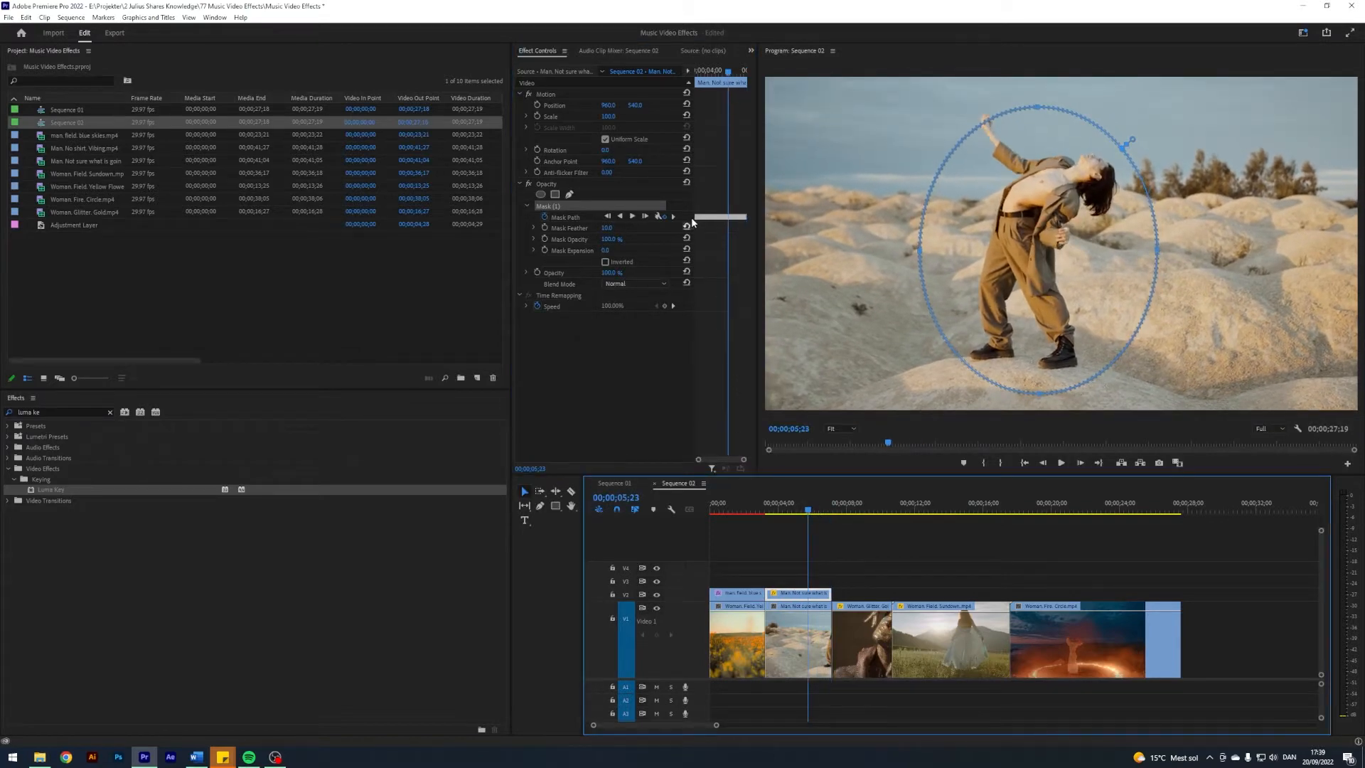
Step: Find the Color Emboss effect and apply it to the masked duplicate clip on video track 2
click(75, 413)
key(BackSpace)
key(BackSpace)
key(BackSpace)
key(BackSpace)
key(BackSpace)
key(BackSpace)
key(BackSpace)
text(color embo)
drag(44, 490, 796, 597)
Step: Set the Color Emboss direction to 100°, relief to 10 and contrast to 220
click(614, 339)
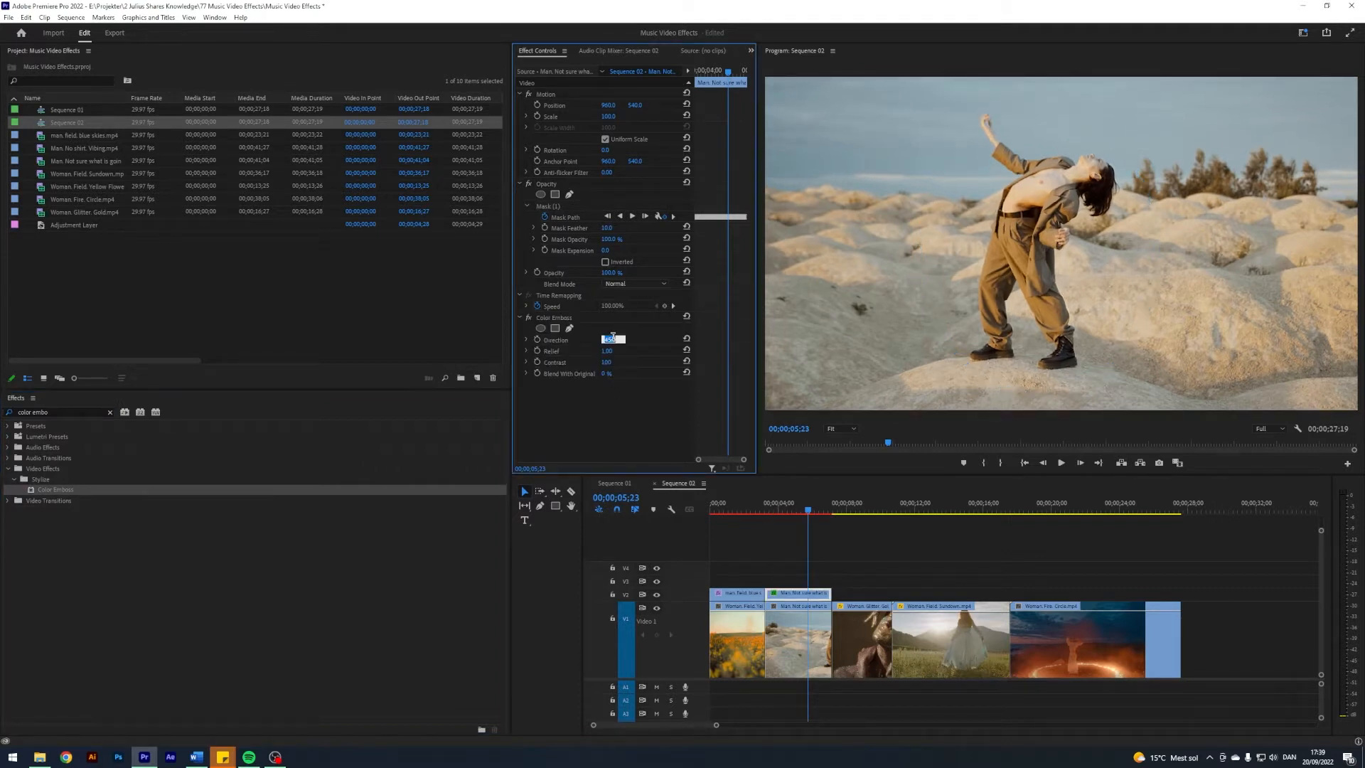
text(100)
key(Tab)
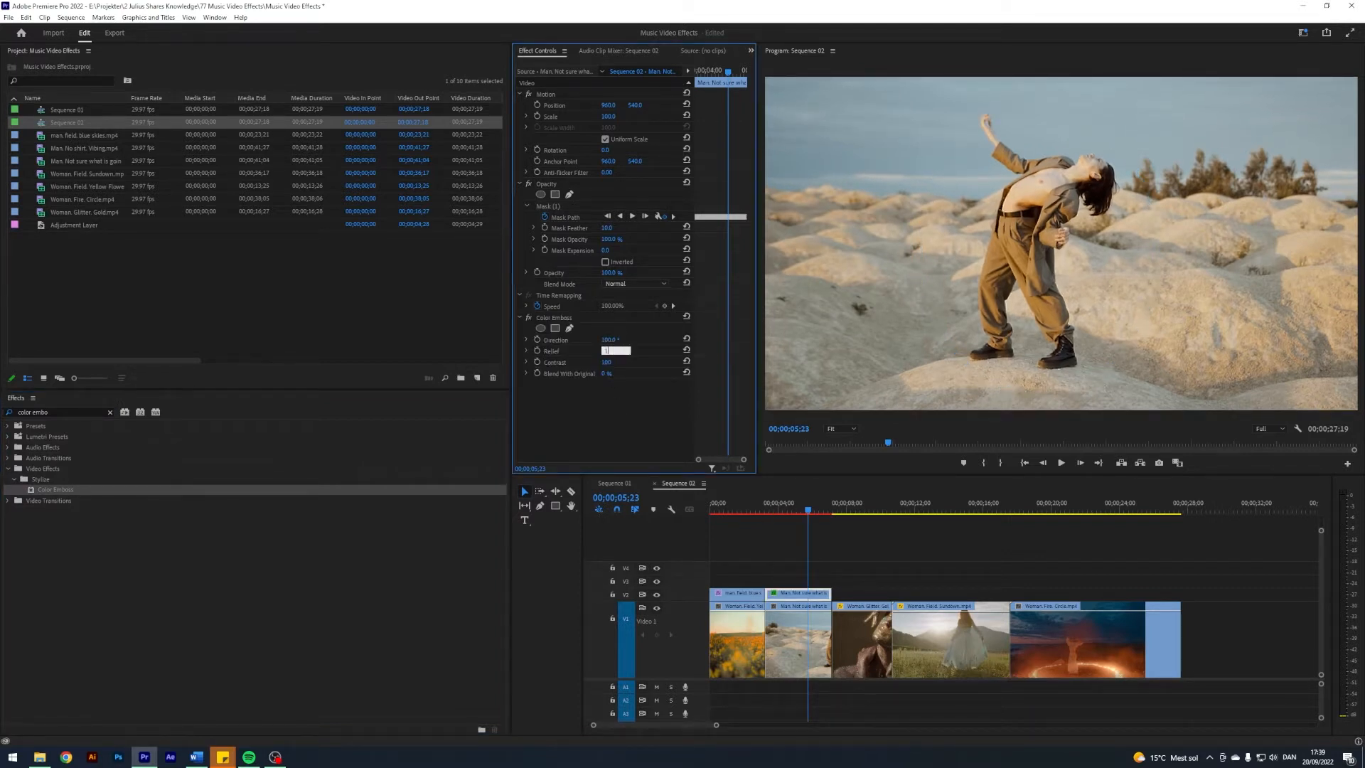
text(10)
key(Return)
click(628, 362)
text(220)
key(Return)
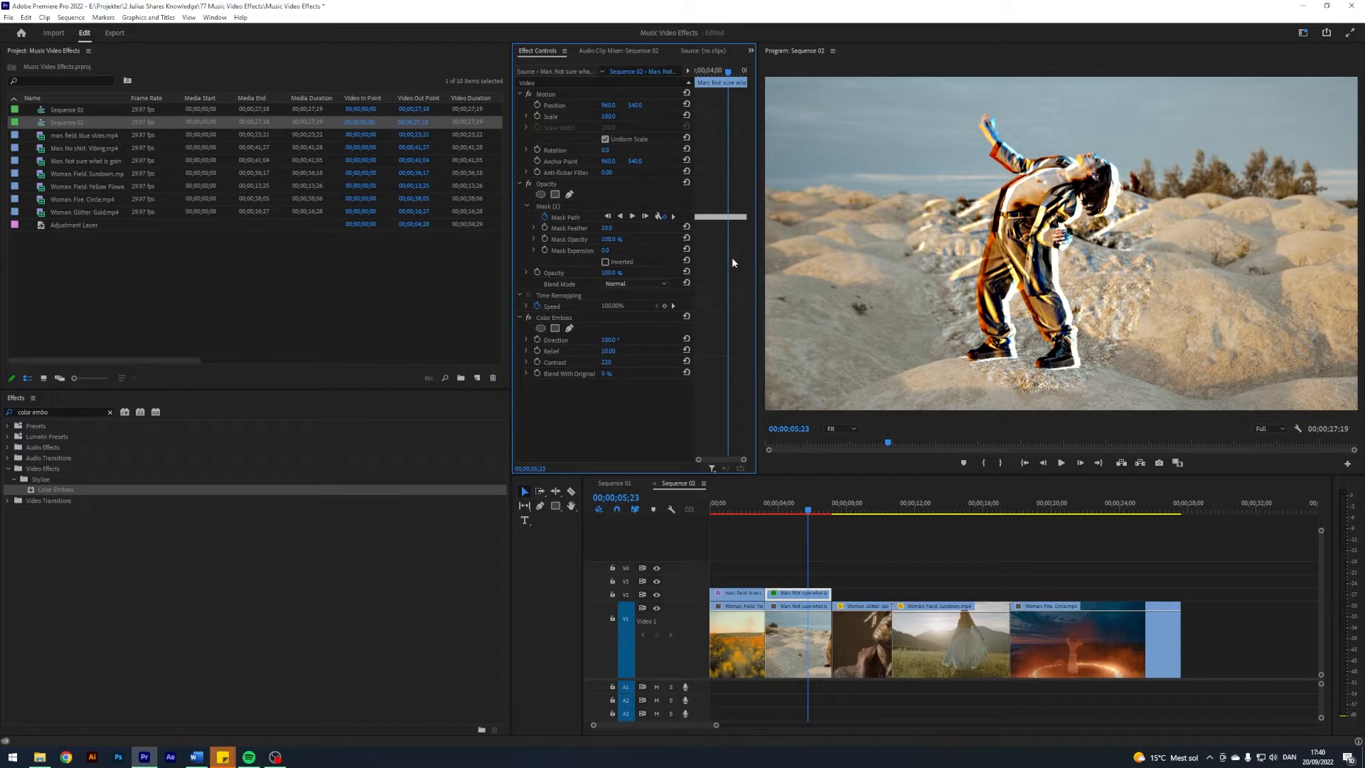
Step: Apply a Gaussian Blur to the masked duplicate clip with a blurriness of 25
double_click(56, 412)
text(gauss)
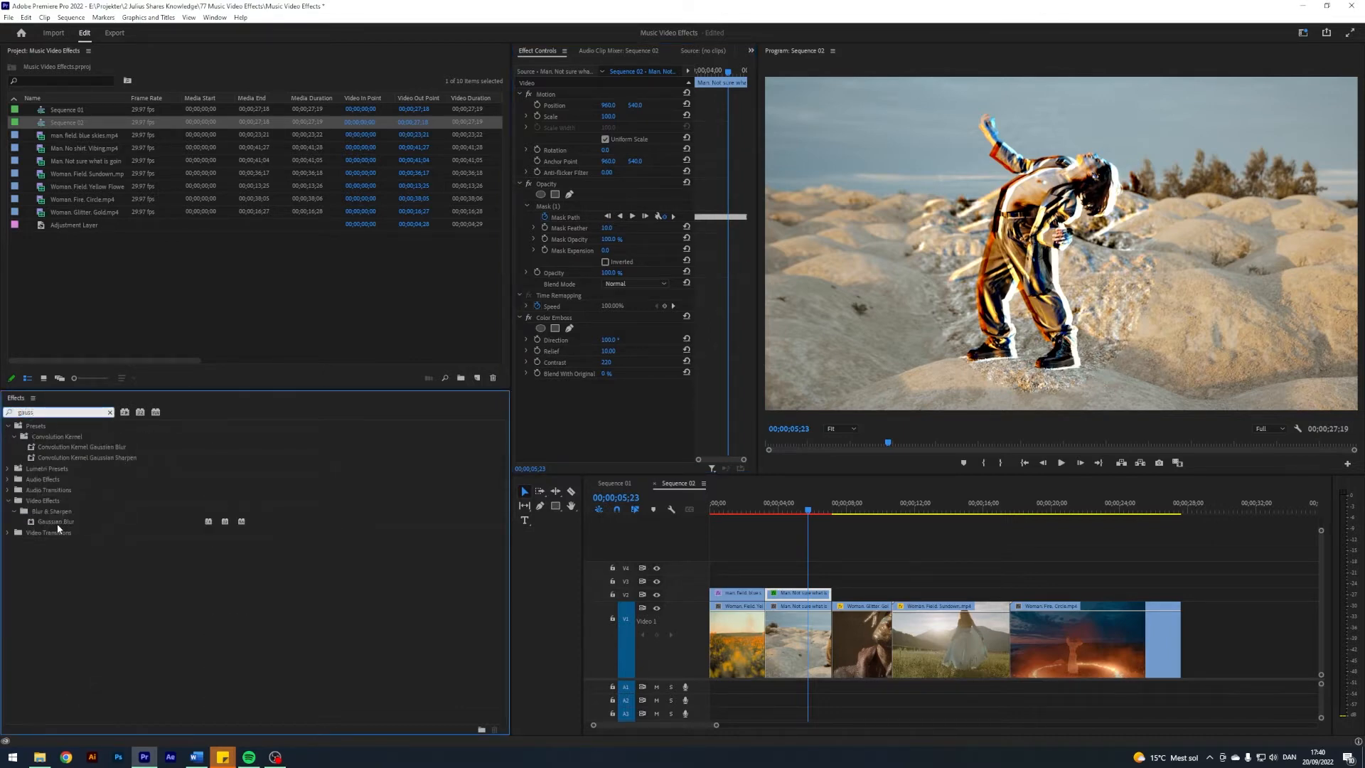
drag(58, 524, 798, 595)
click(606, 407)
text(25)
key(Return)
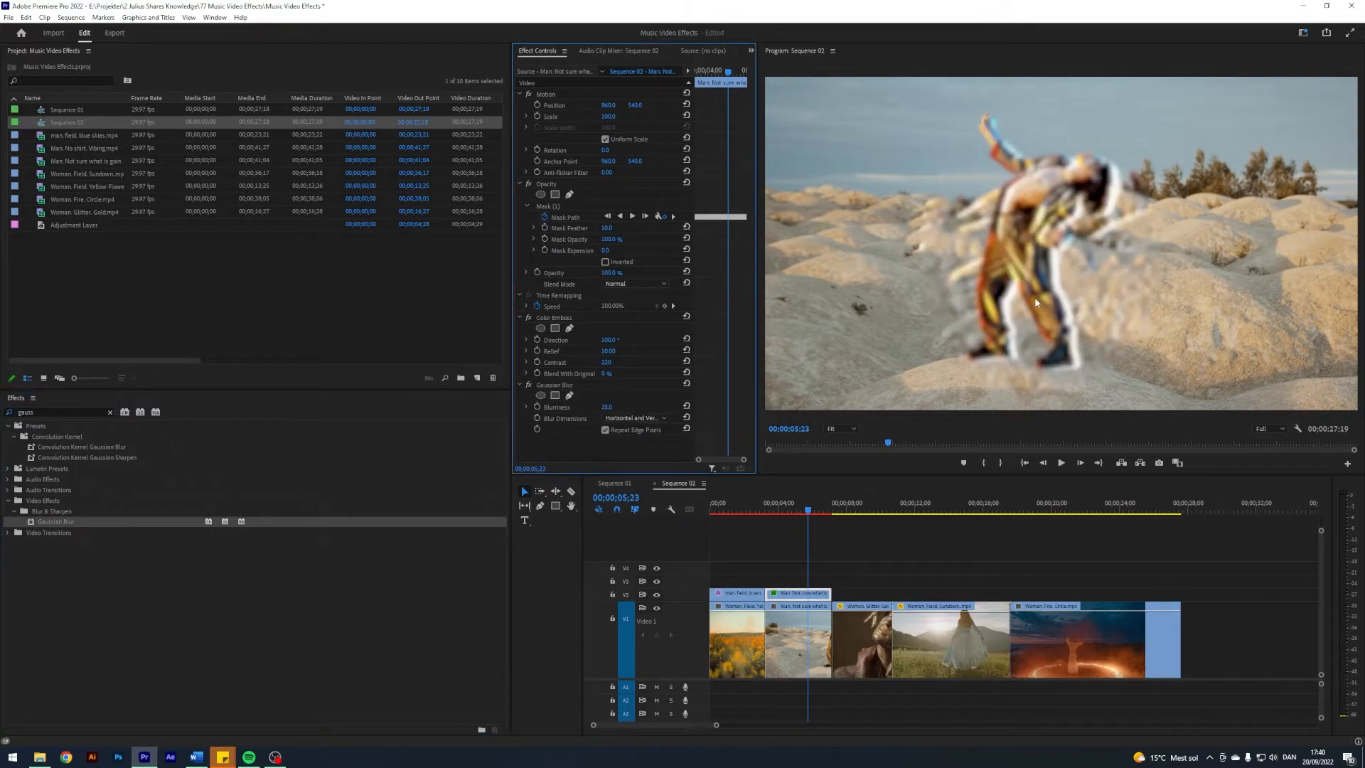
Step: Set the masked duplicate's mask feather to 300 and its opacity to 40%
click(610, 228)
text(300)
key(Return)
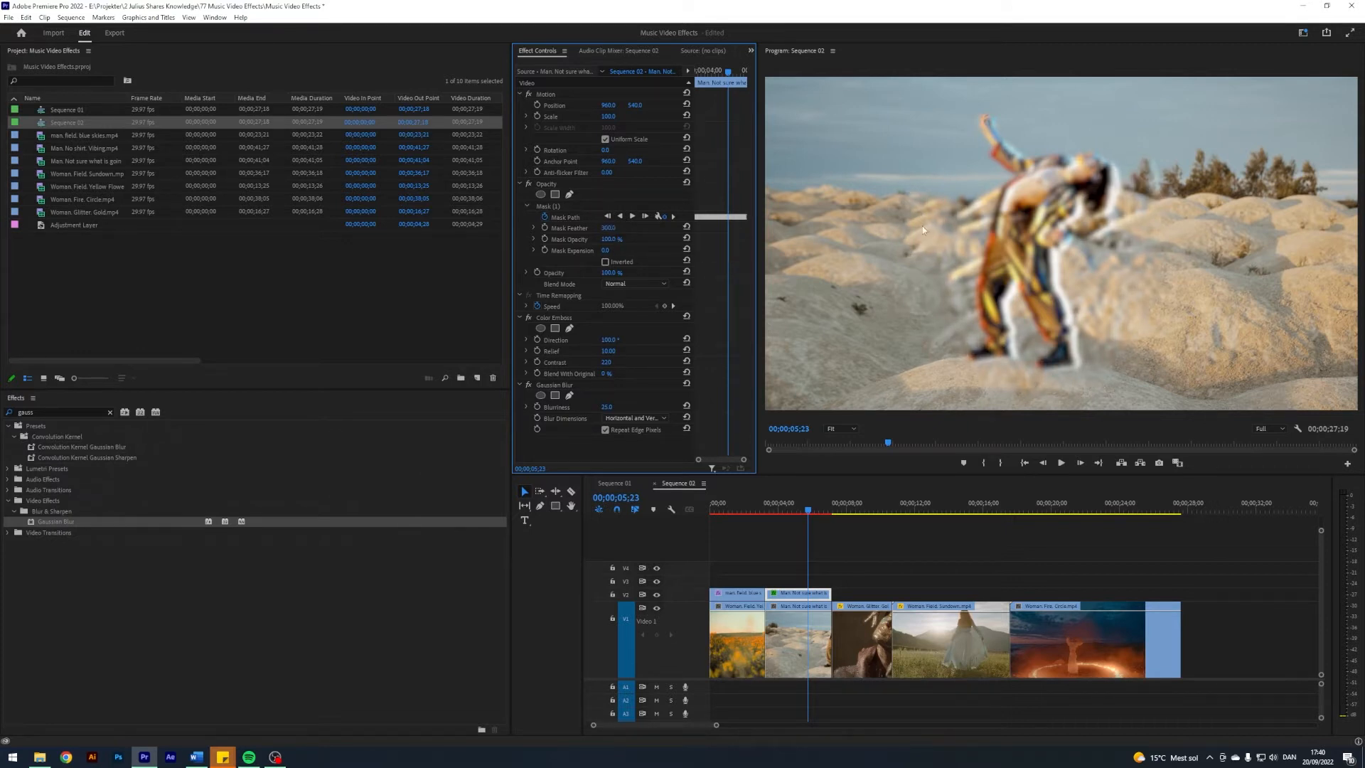
click(616, 274)
text(40)
key(Return)
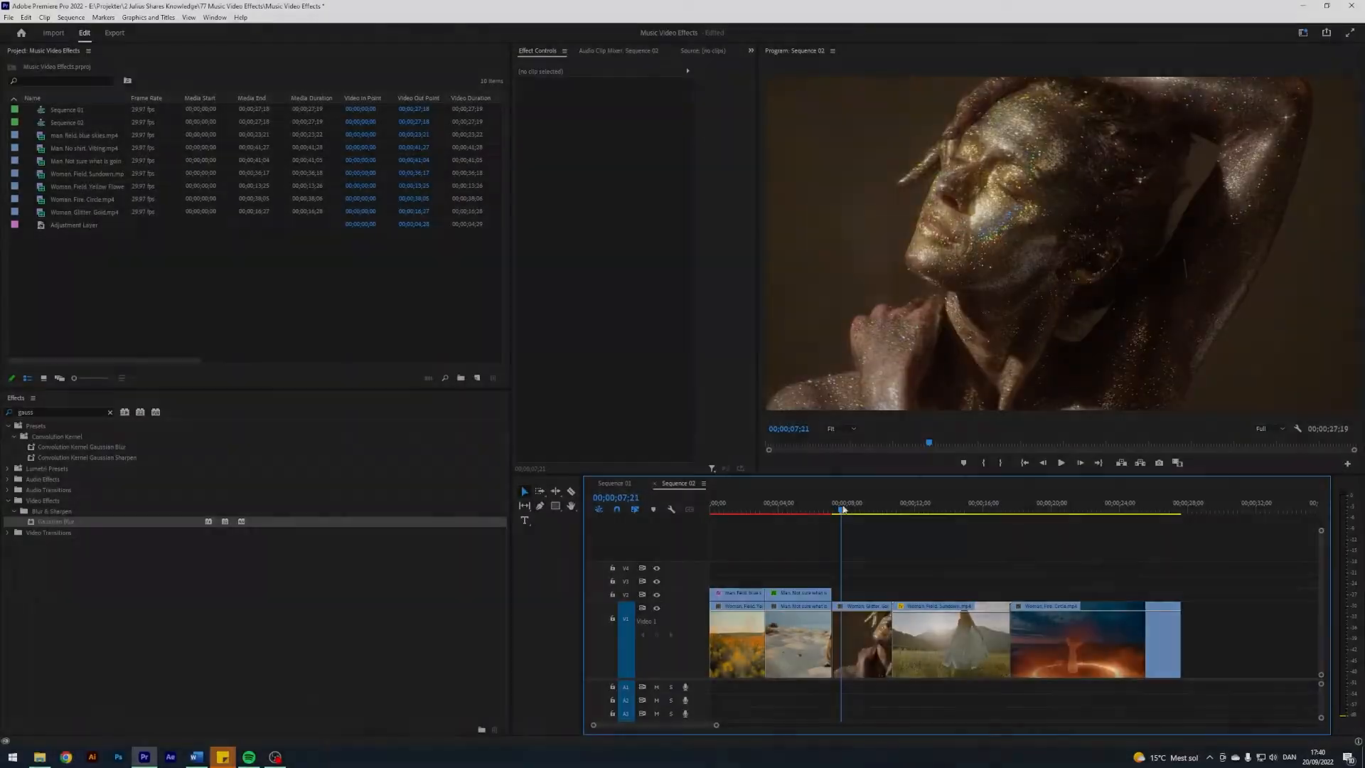
Step: Place the existing adjustment layer on video track 2 above the gold glitter clip and trim it to that clip's length
click(870, 622)
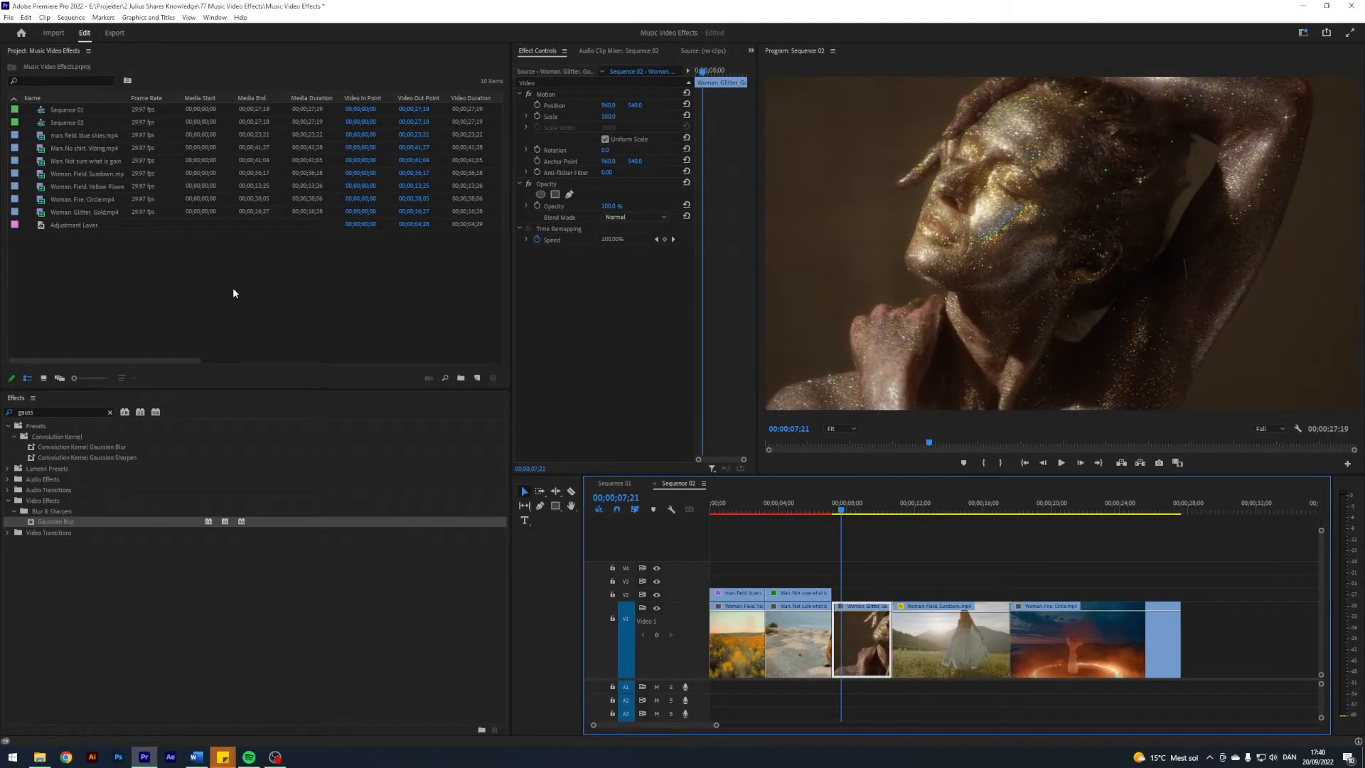
right_click(211, 284)
mouse_move(313, 327)
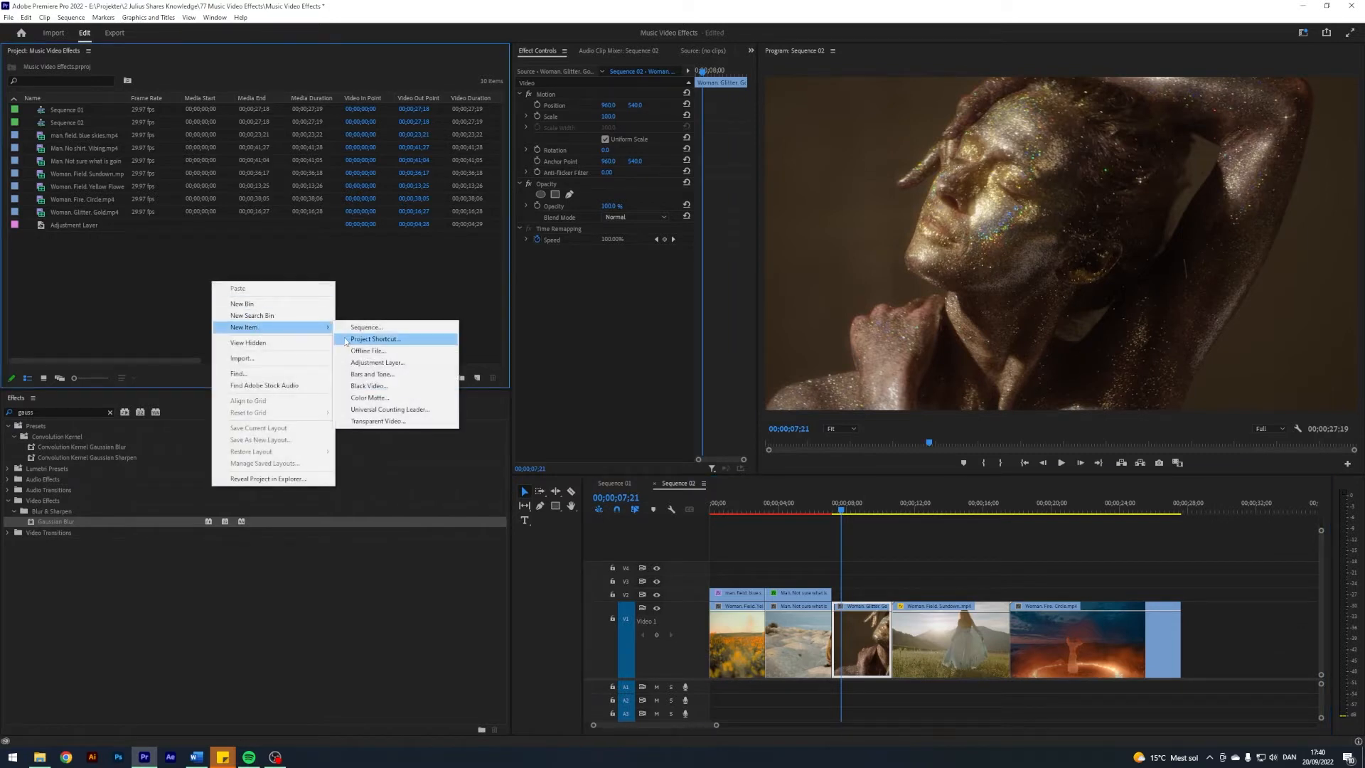
click(387, 290)
drag(49, 223, 891, 592)
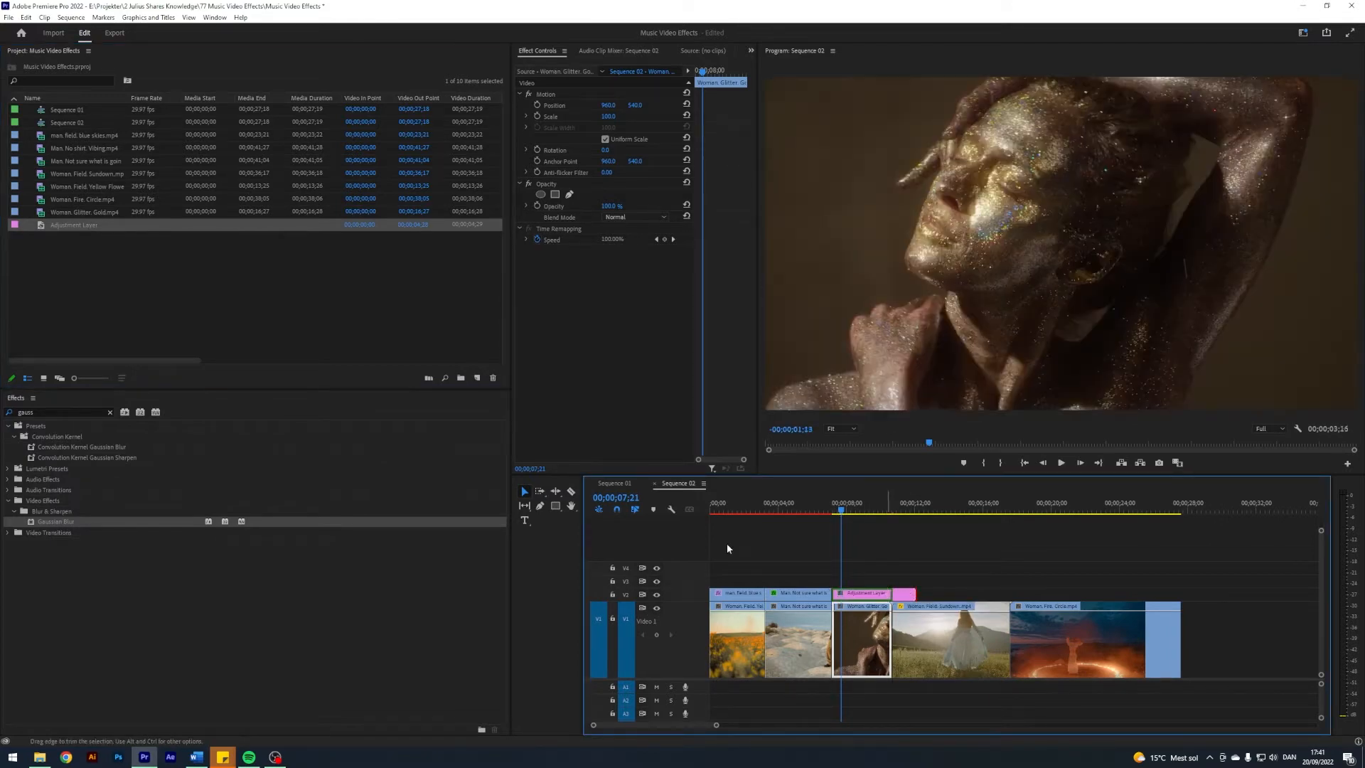
Step: Find the 4-Color Gradient effect and apply it to the adjustment layer above the gold glitter clip
double_click(45, 412)
text(color gra)
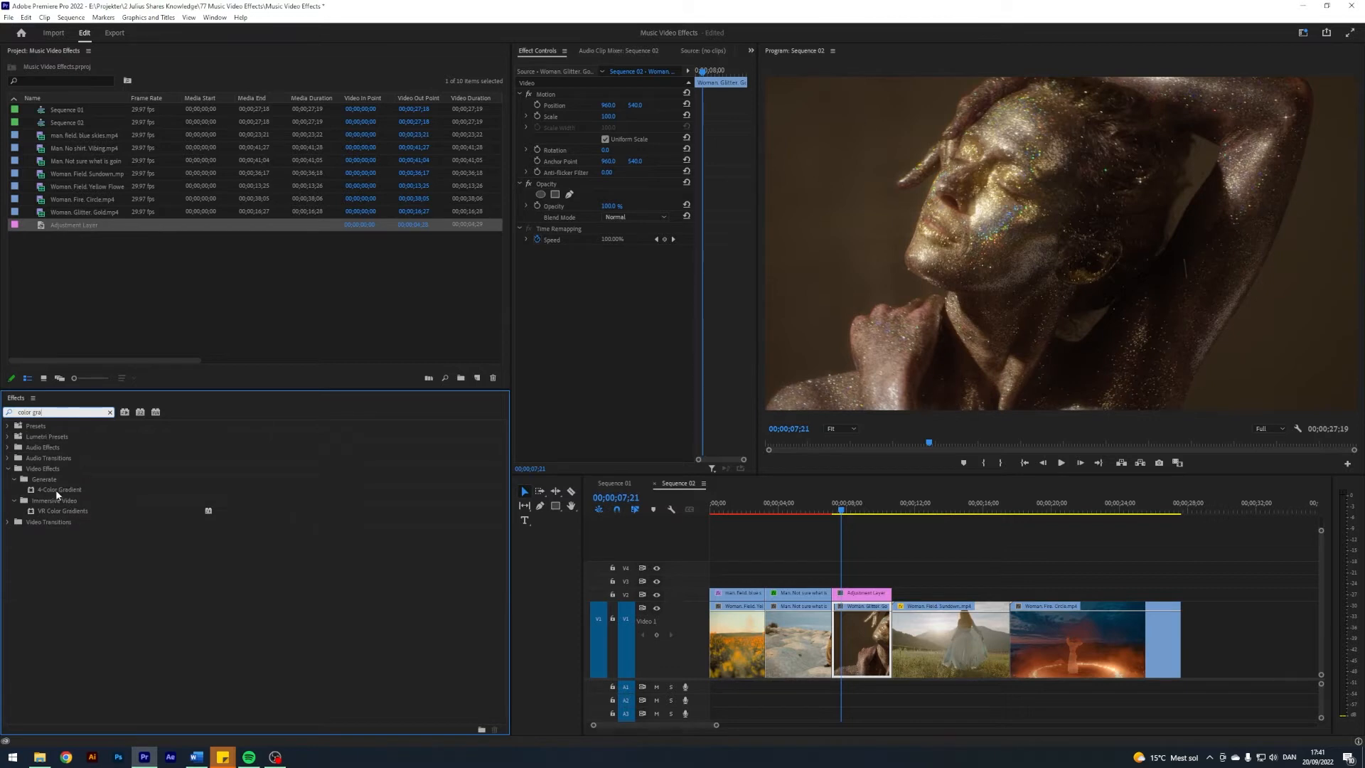
drag(53, 491, 856, 595)
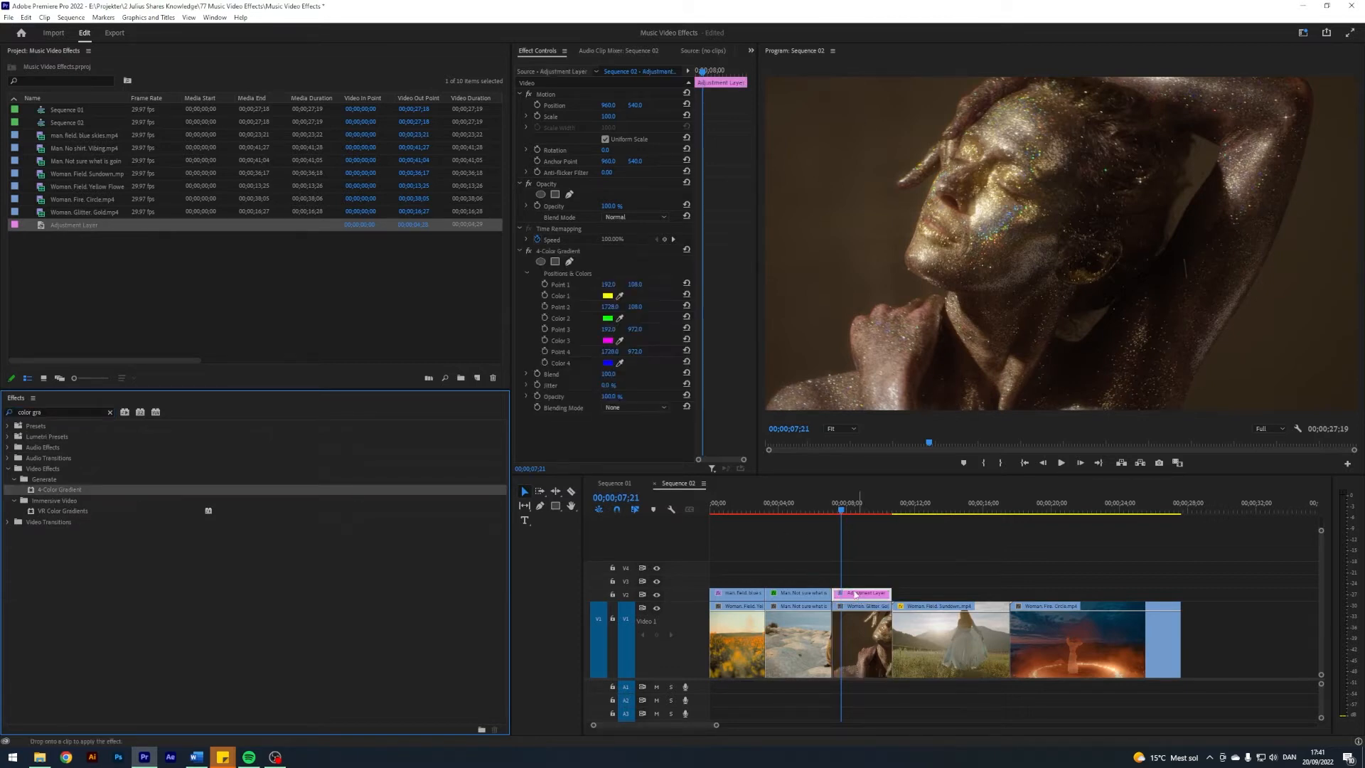
Step: Set gradient colors 1 and 3 to orange FF7800 and colors 2 and 4 to the same turquoise
click(608, 295)
drag(706, 331, 707, 320)
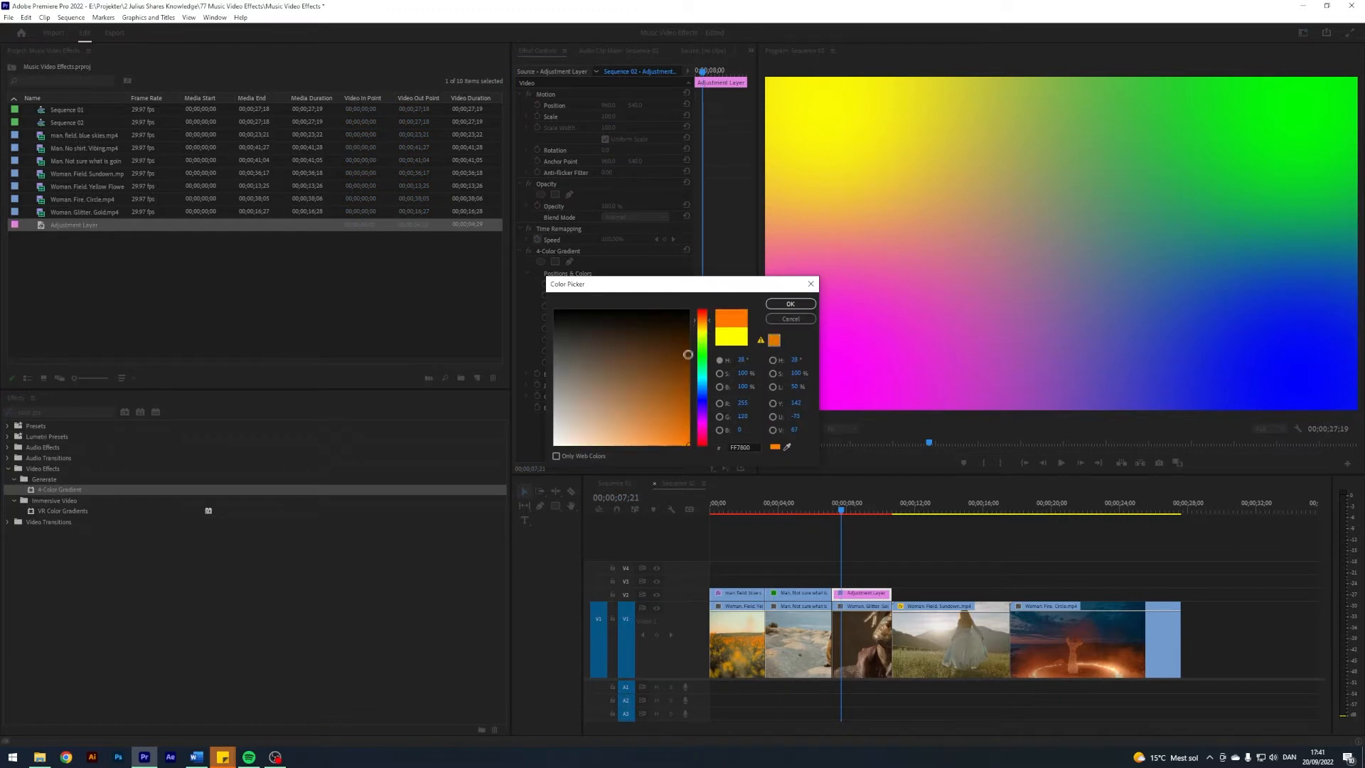
click(789, 304)
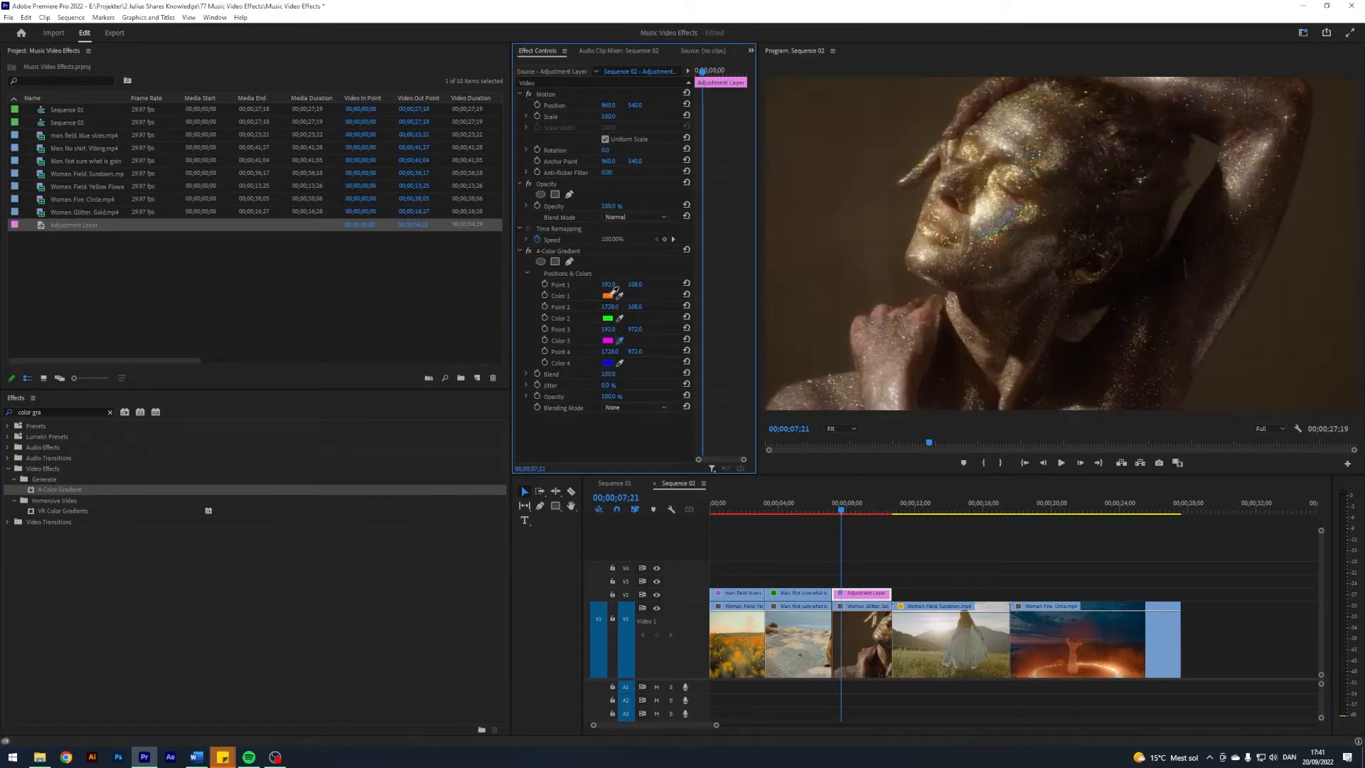
click(608, 318)
click(704, 376)
click(790, 304)
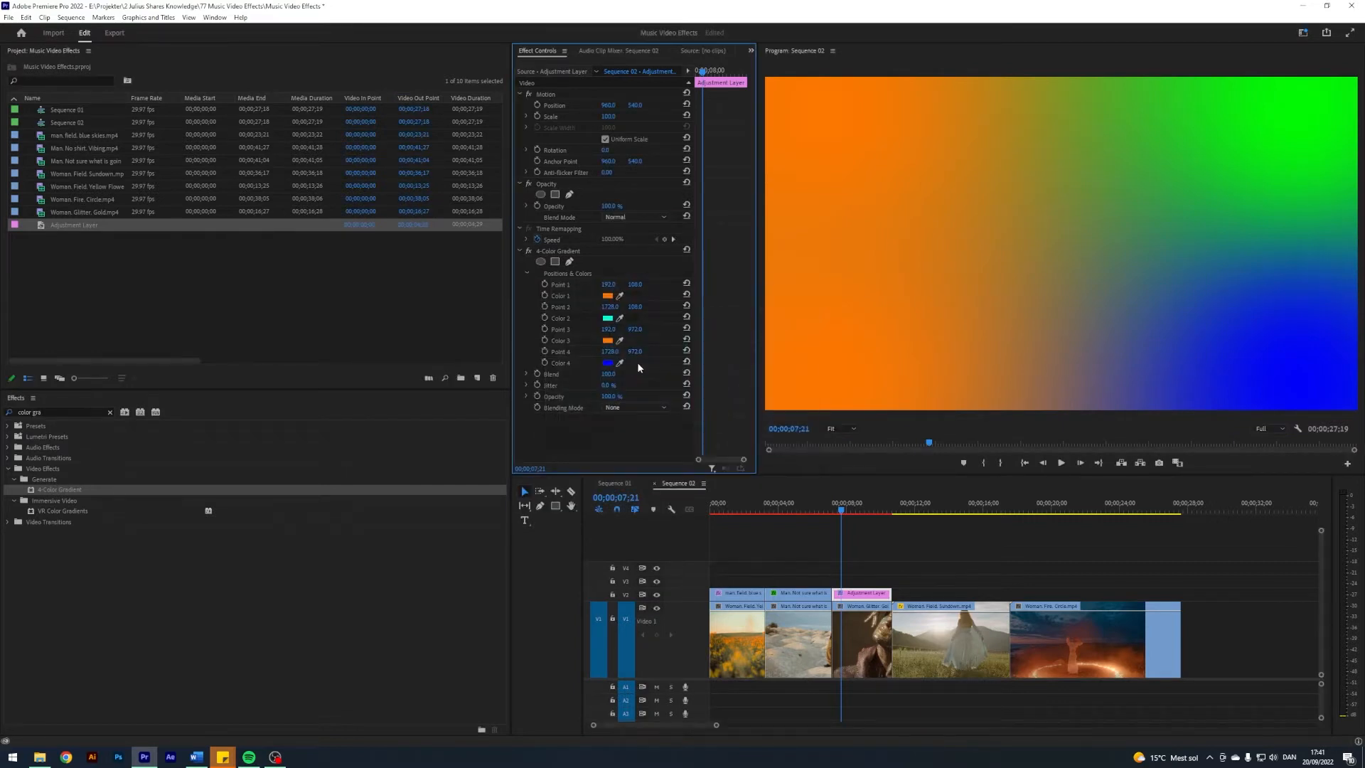
click(620, 363)
click(612, 318)
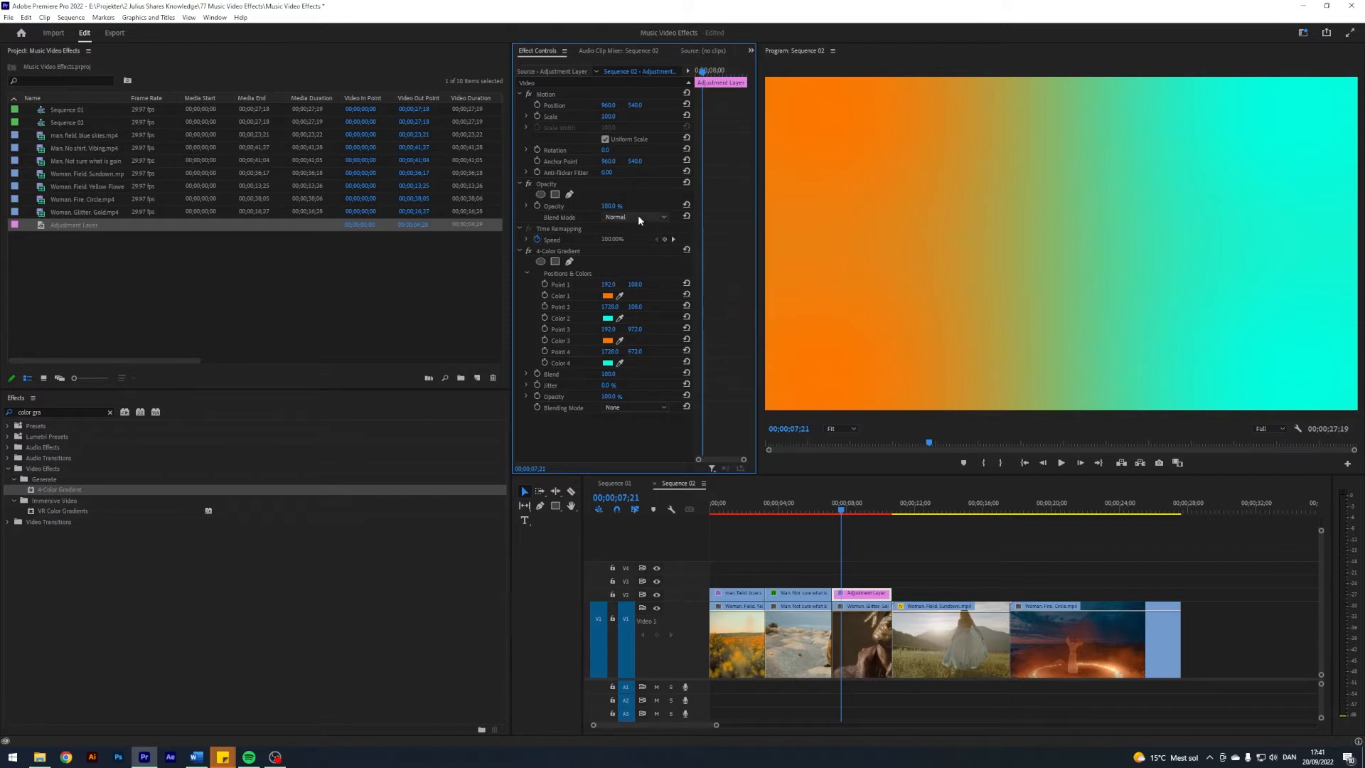
Step: Set the gradient's blending mode to Soft Light and compare the image with the effect disabled and re-enabled
click(632, 407)
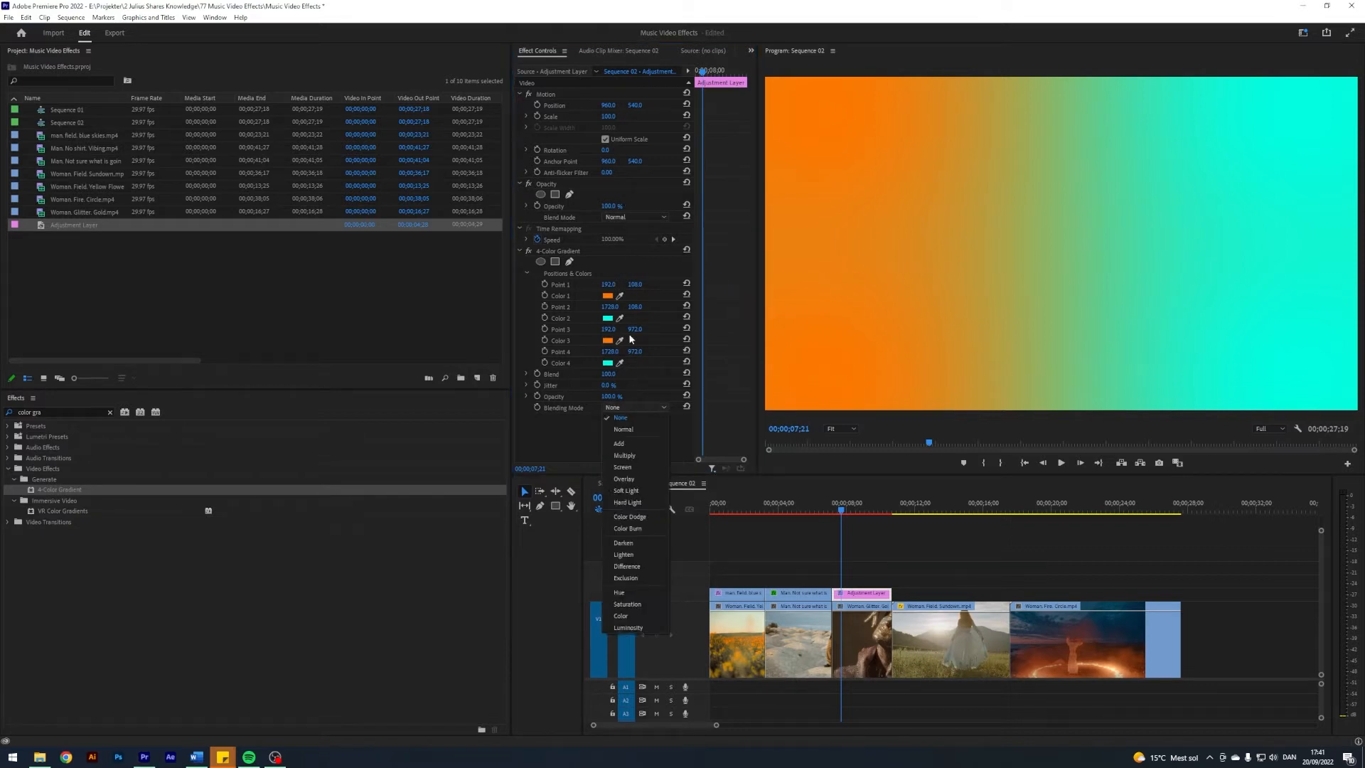
click(636, 490)
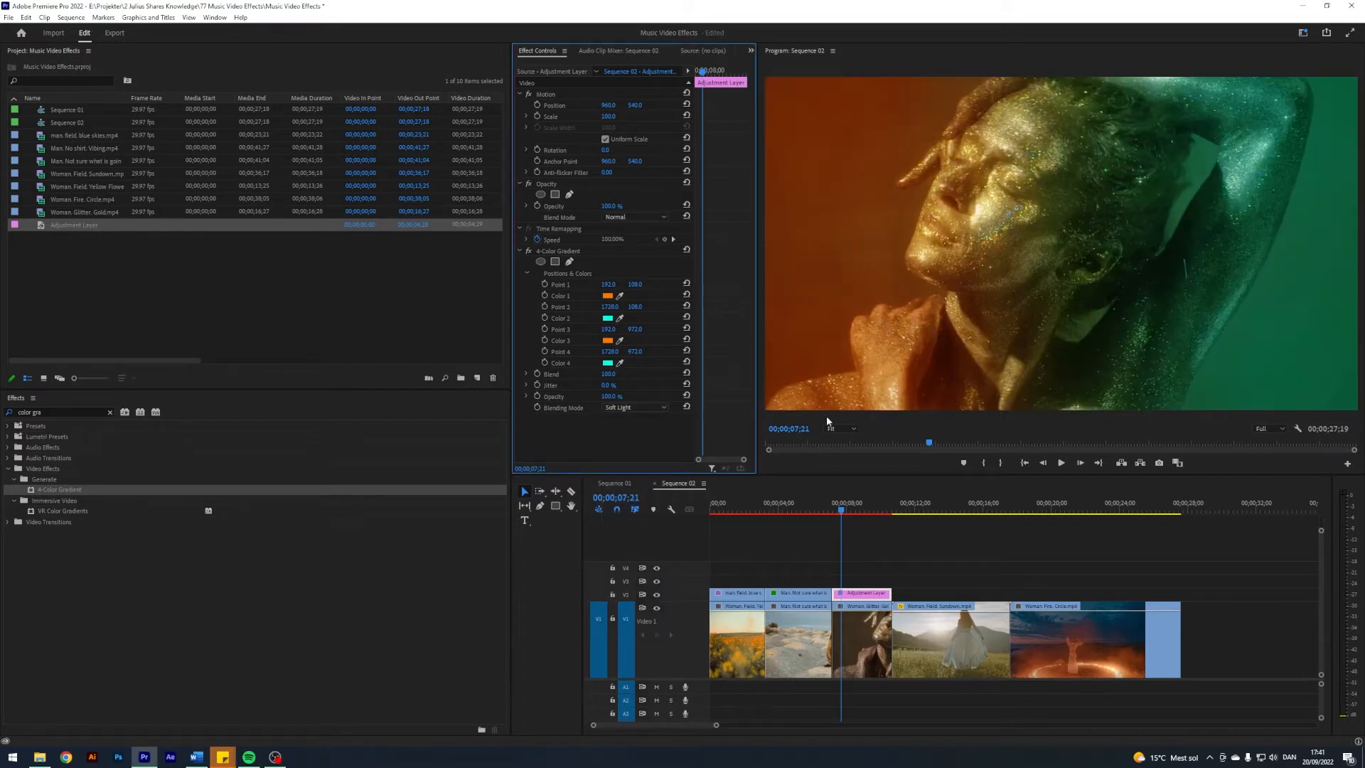
click(528, 252)
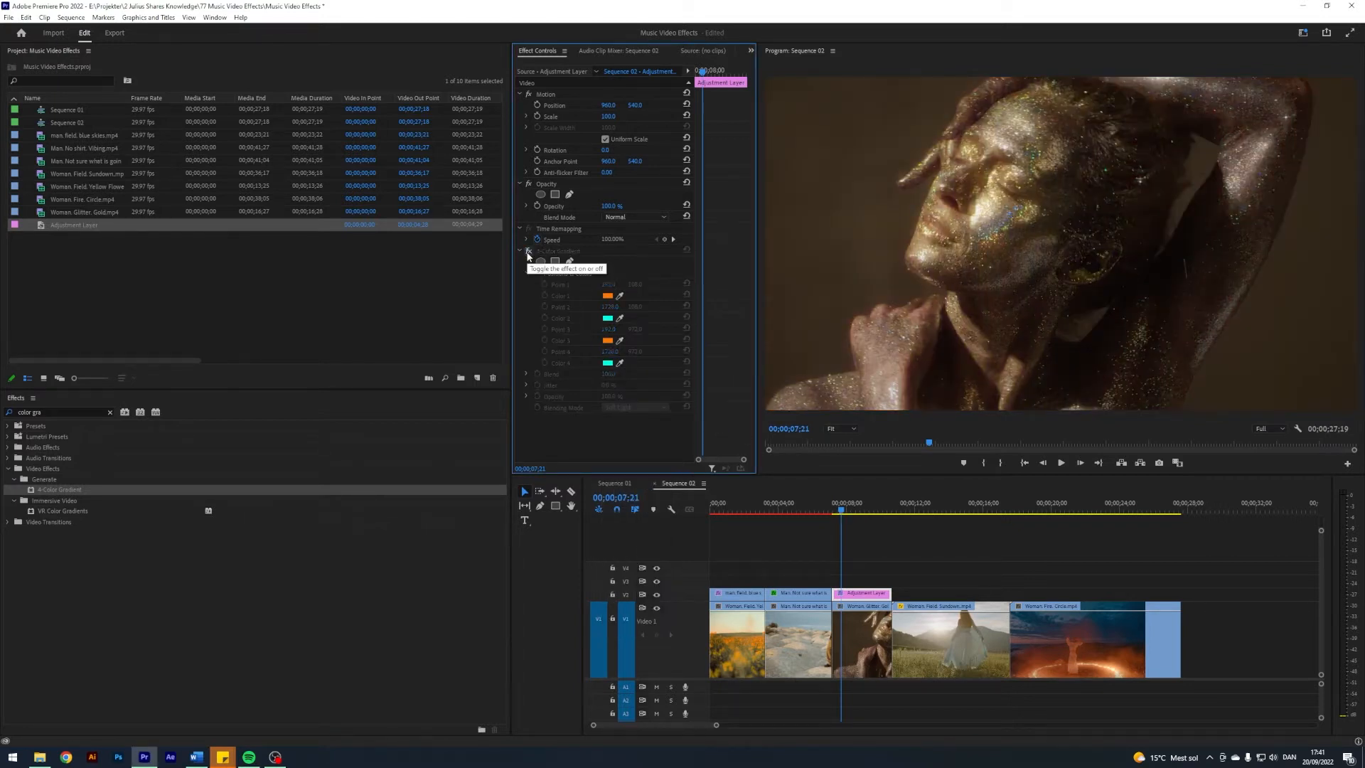
click(529, 253)
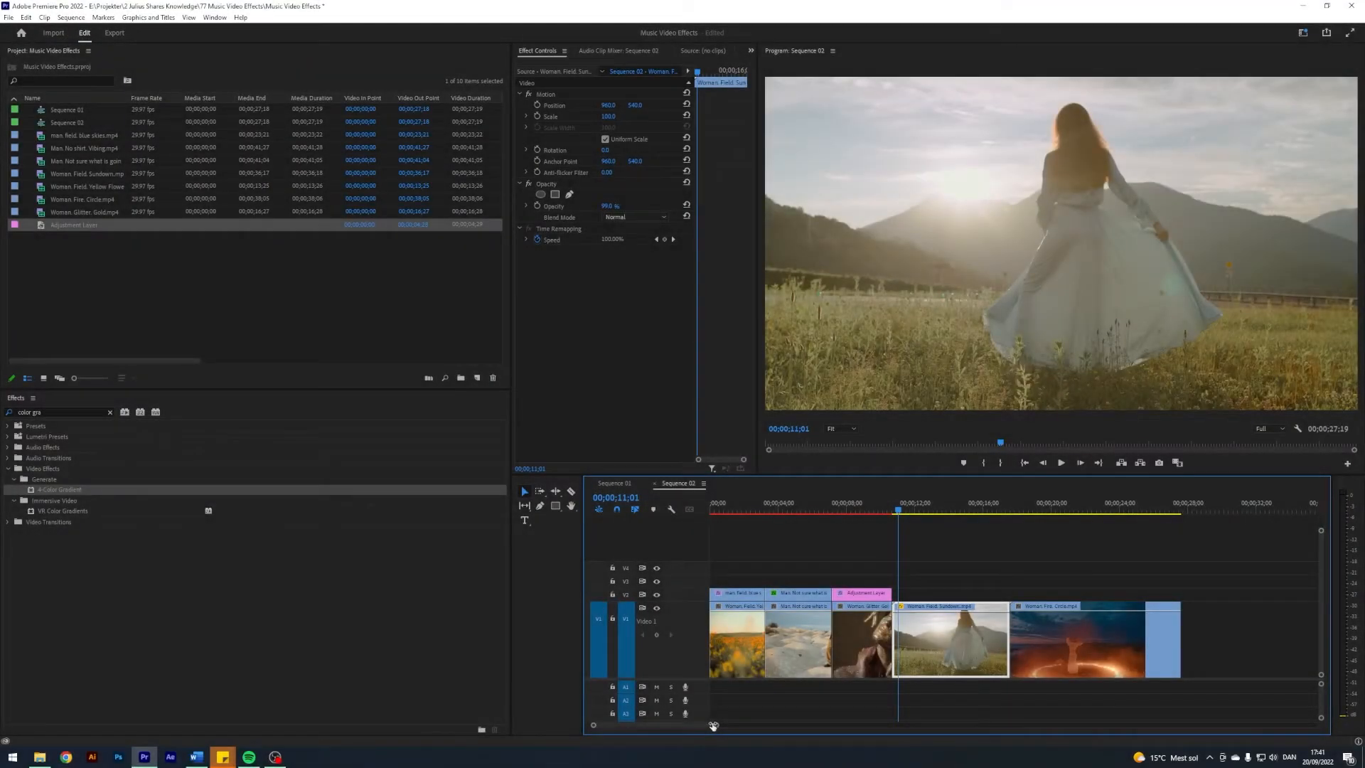
Step: Show the Time Remapping speed line on the clip of the woman in the field and move the playhead to 00;00;13;03
drag(715, 726, 677, 725)
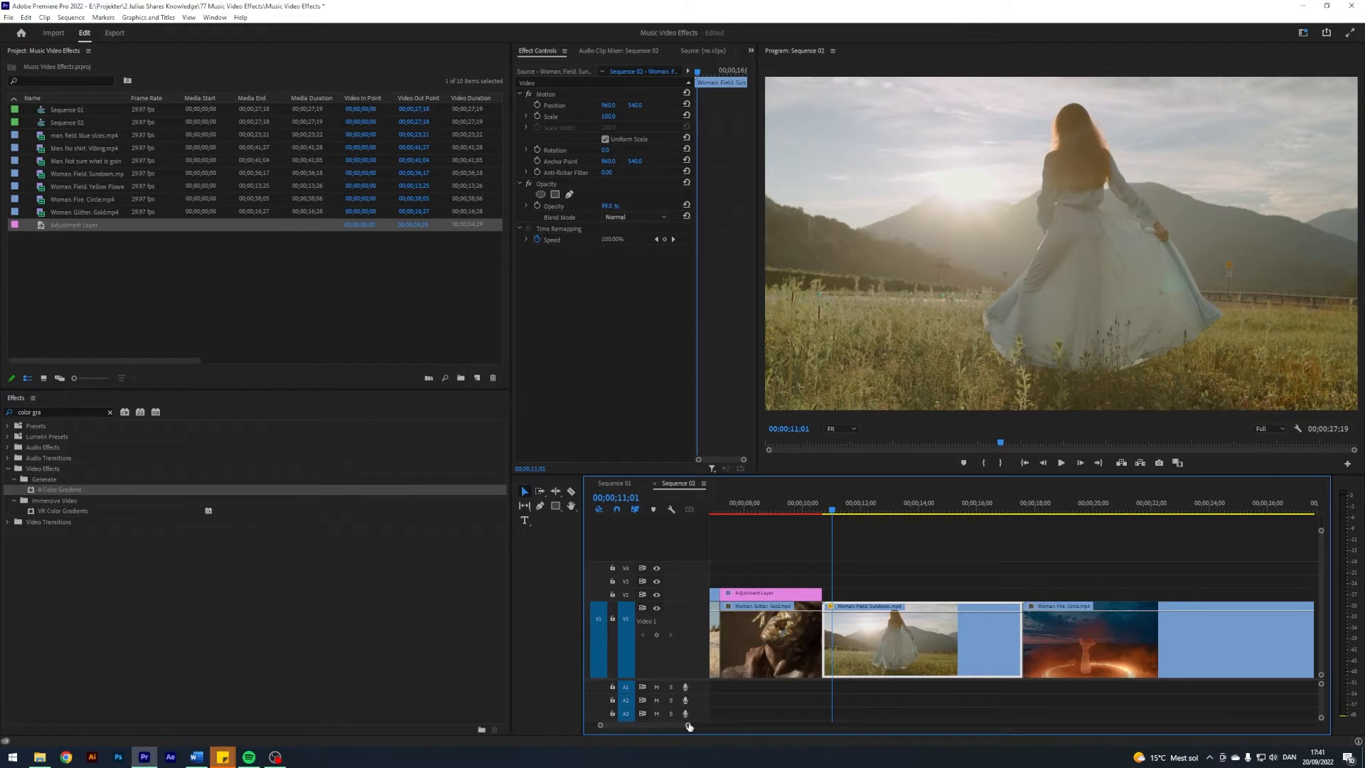
drag(688, 725, 683, 726)
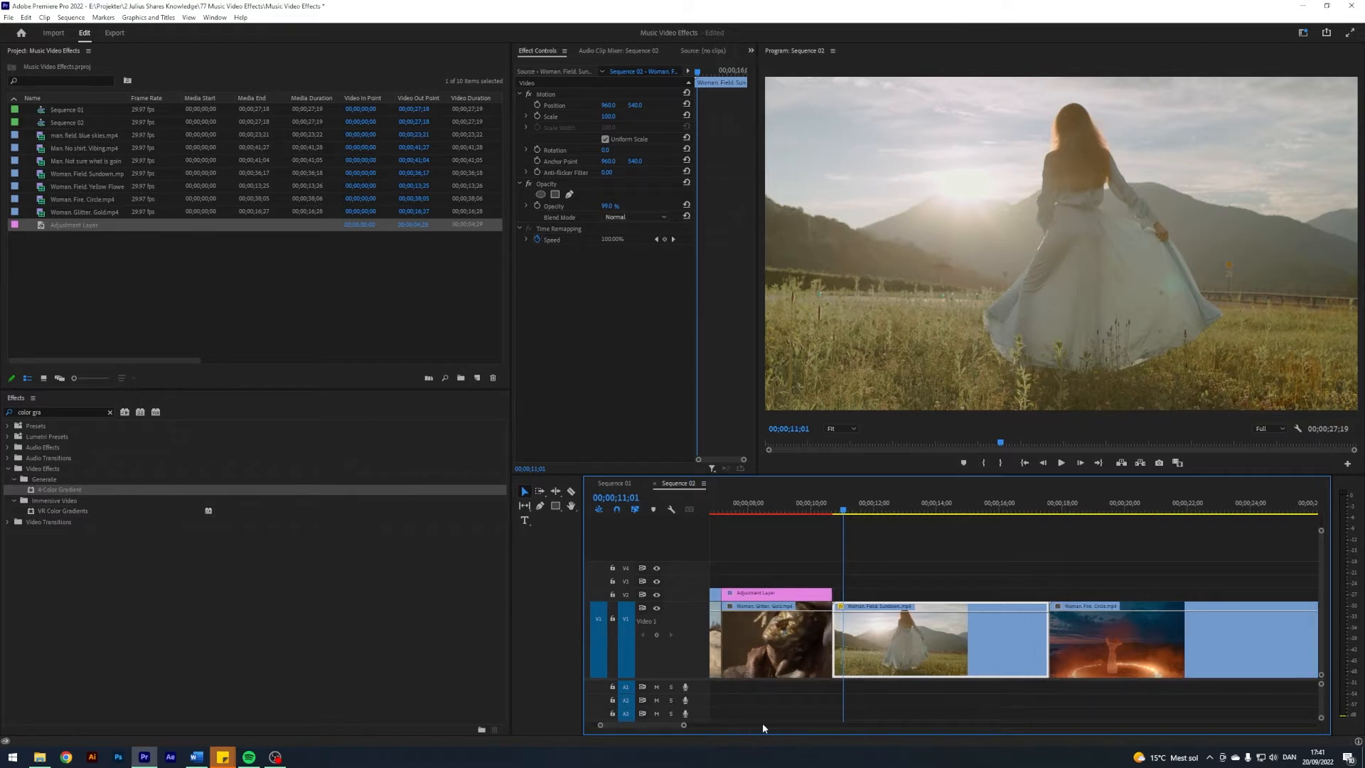
click(841, 608)
mouse_move(885, 640)
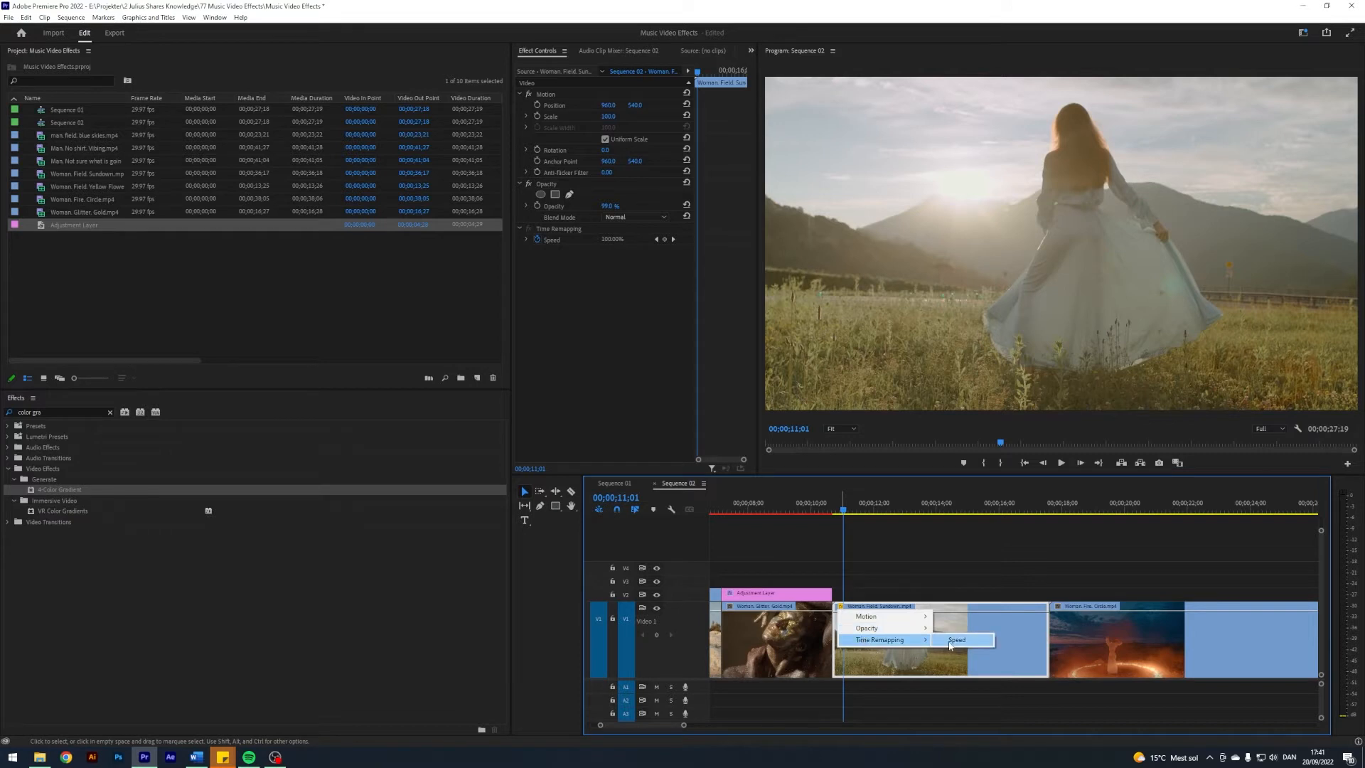
click(956, 640)
drag(685, 726, 638, 725)
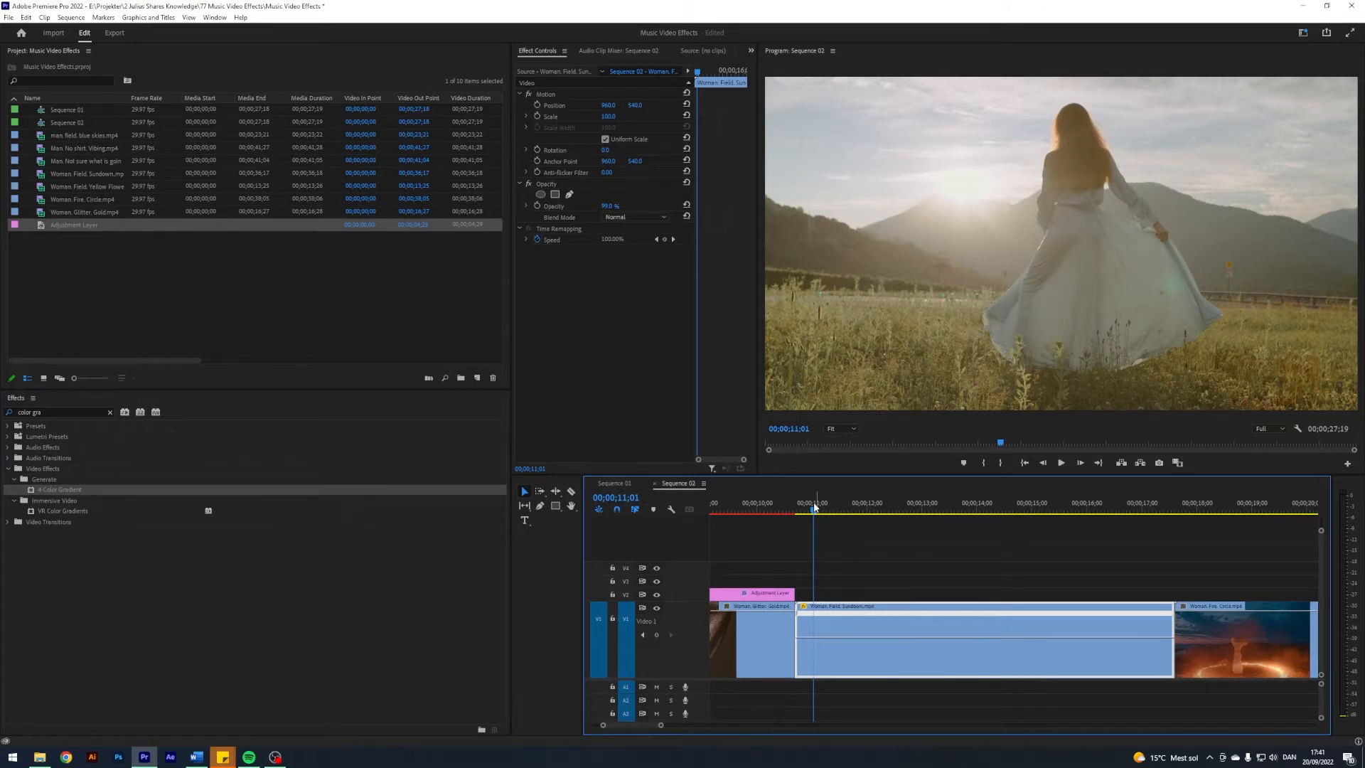
drag(821, 508, 928, 499)
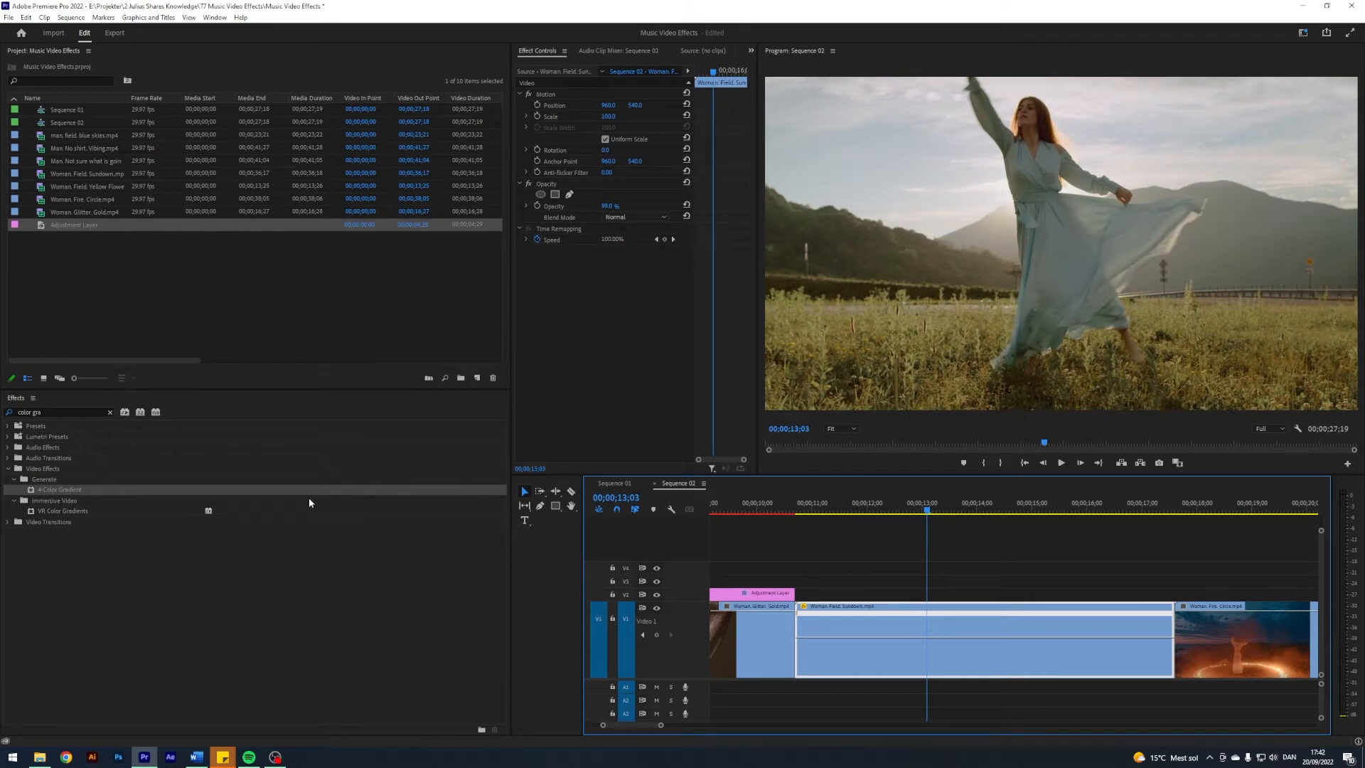
Step: Add speed keyframes at 00;00;13;03 and 00;00;14;29 on the clip of the woman in the field
click(540, 506)
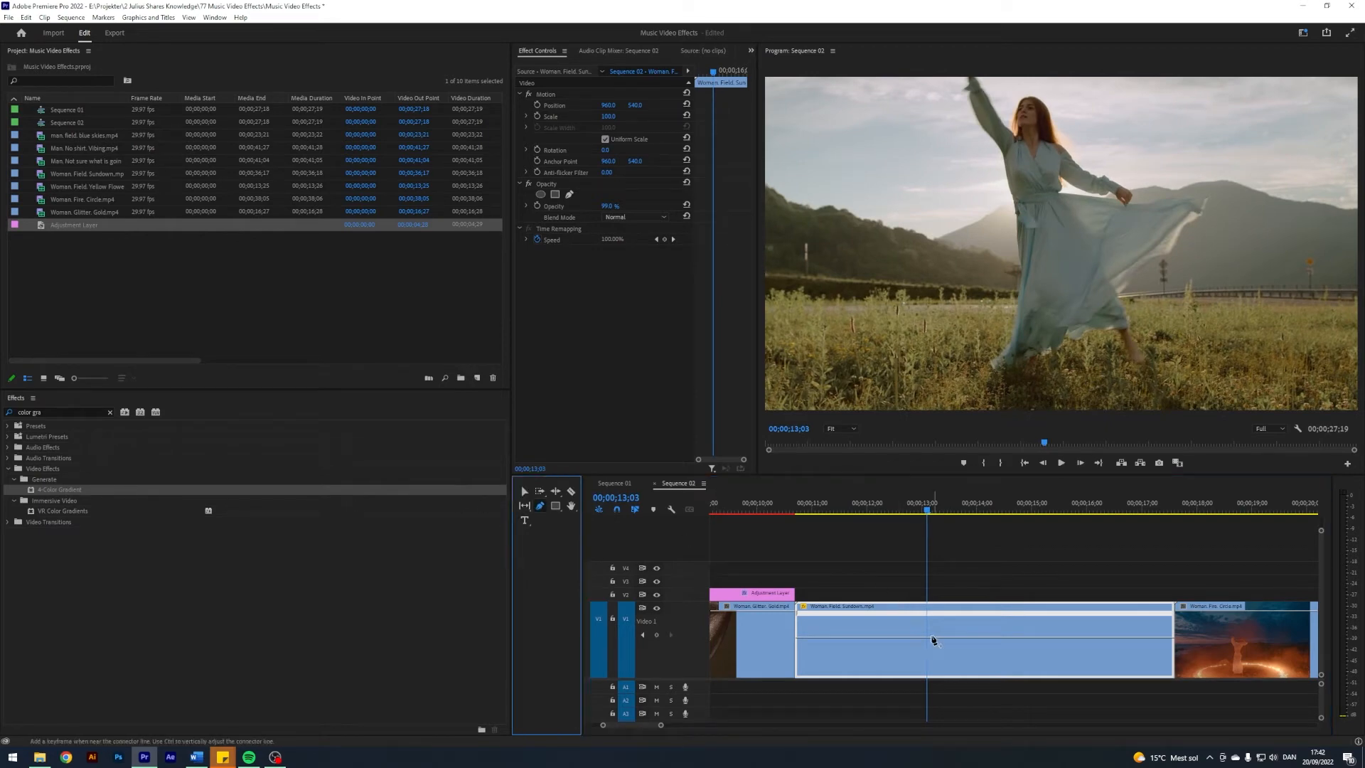
click(930, 639)
drag(930, 509, 1029, 508)
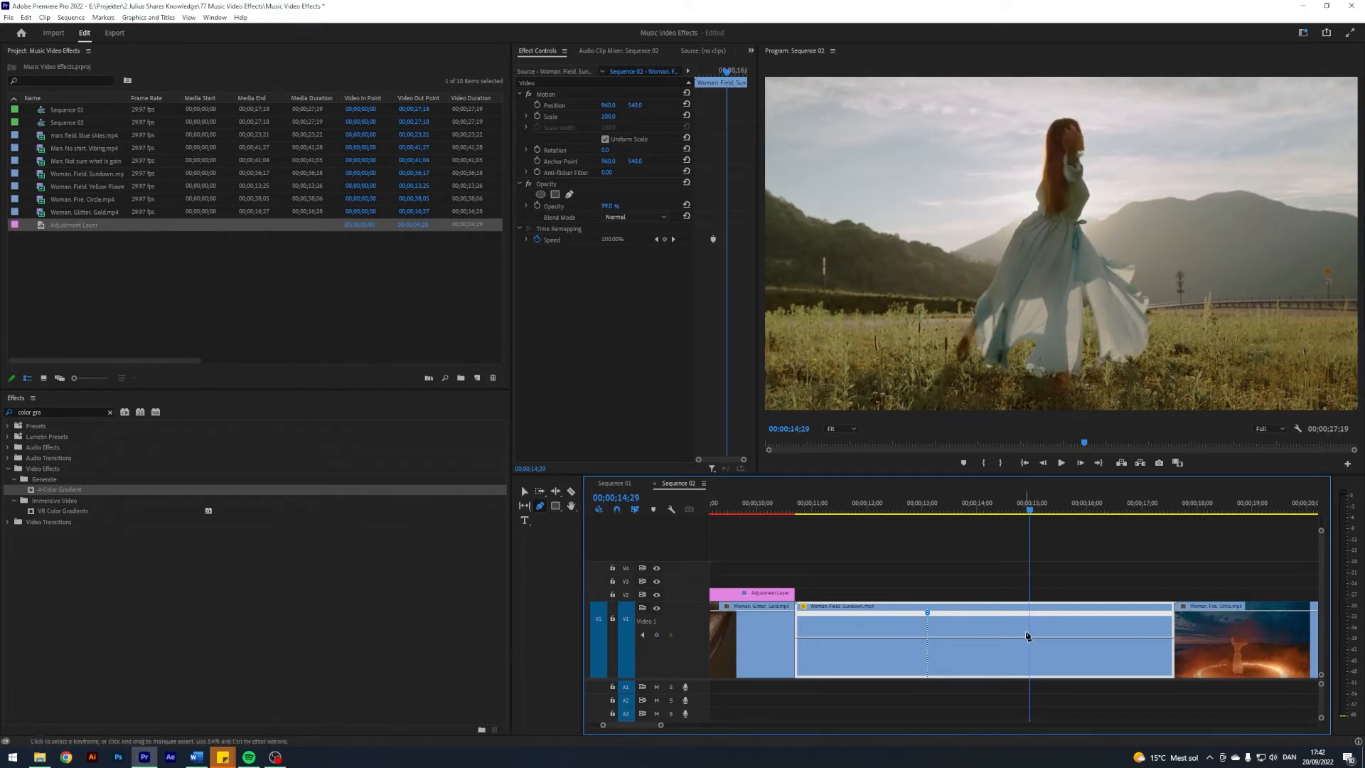
click(1030, 638)
Step: Raise the speed between the two keyframes to about 230% and play back the sped-up section
key(v)
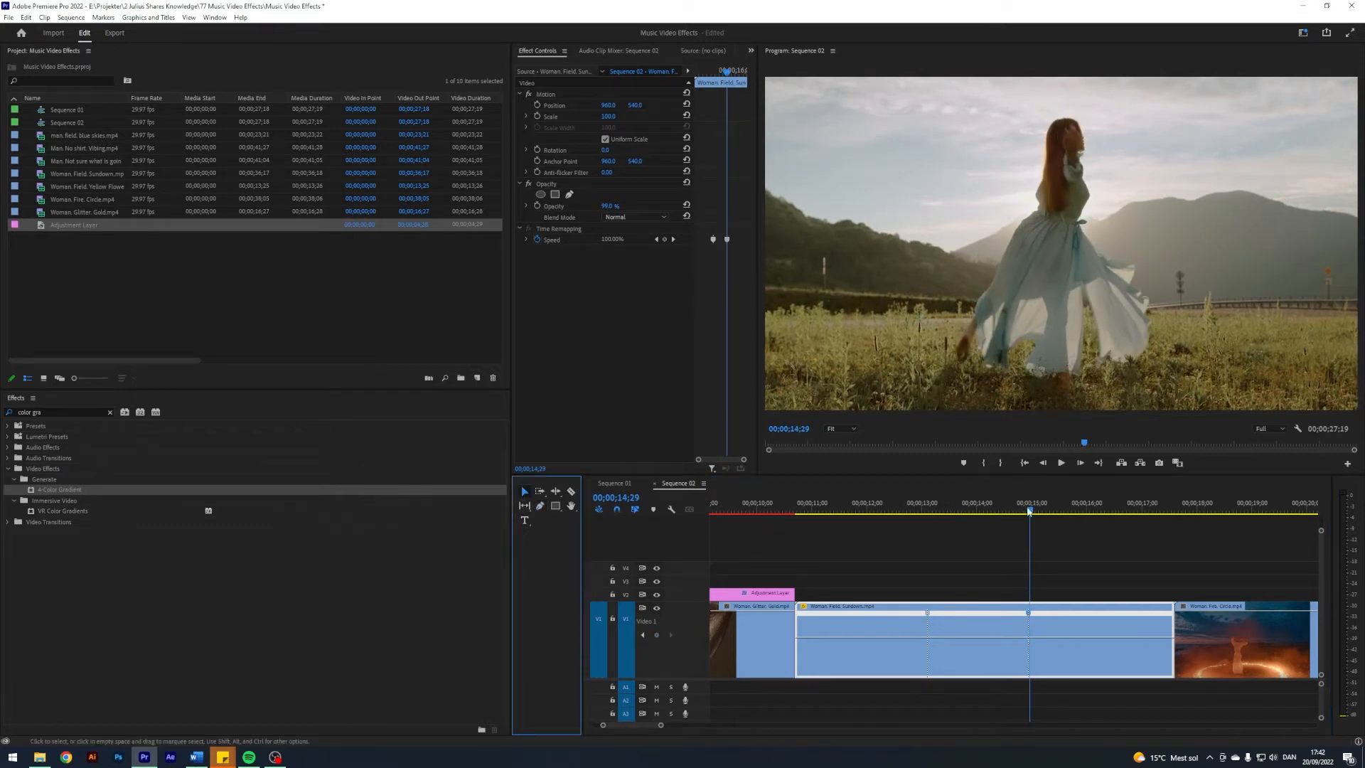
click(986, 509)
drag(963, 639, 963, 620)
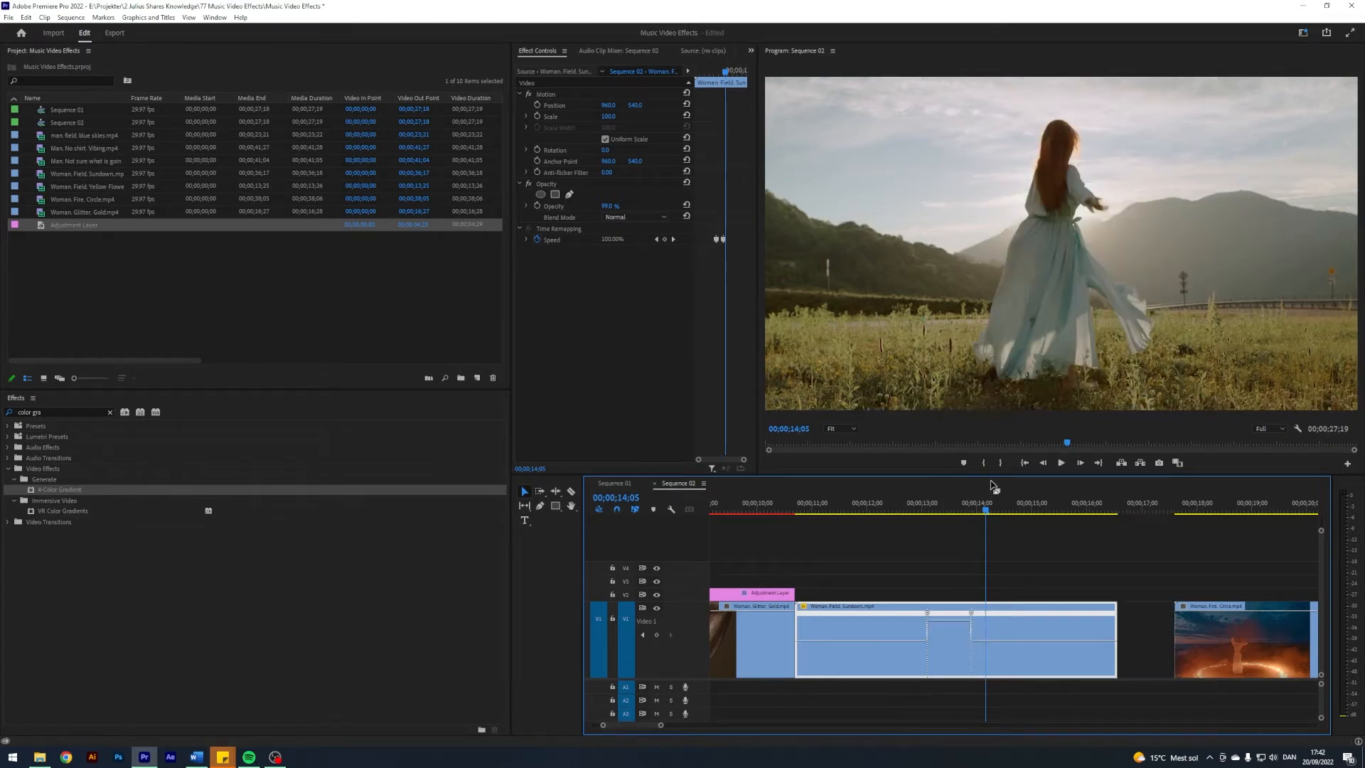
click(921, 509)
key(space)
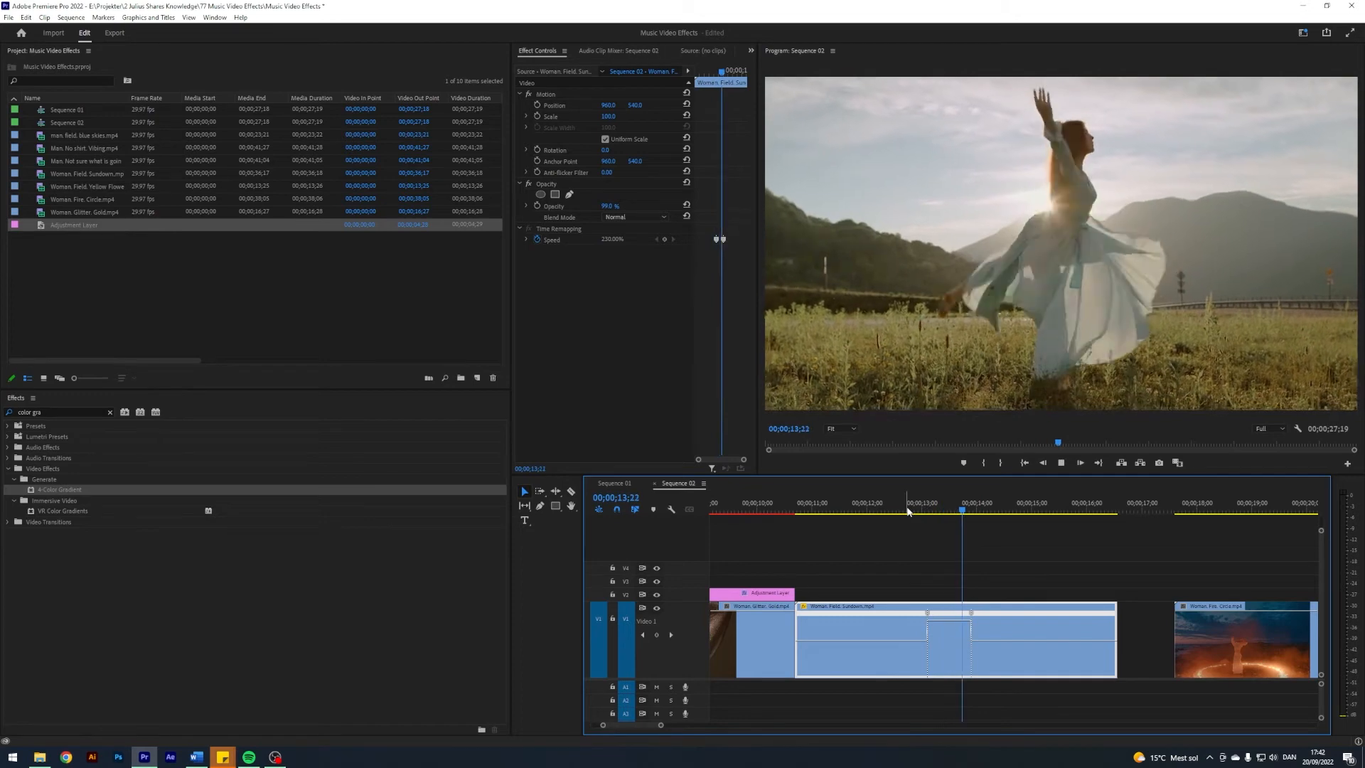
key(space)
Step: Split both speed keyframes apart so the field clip ramps gradually into and out of the fast section
drag(660, 725, 632, 725)
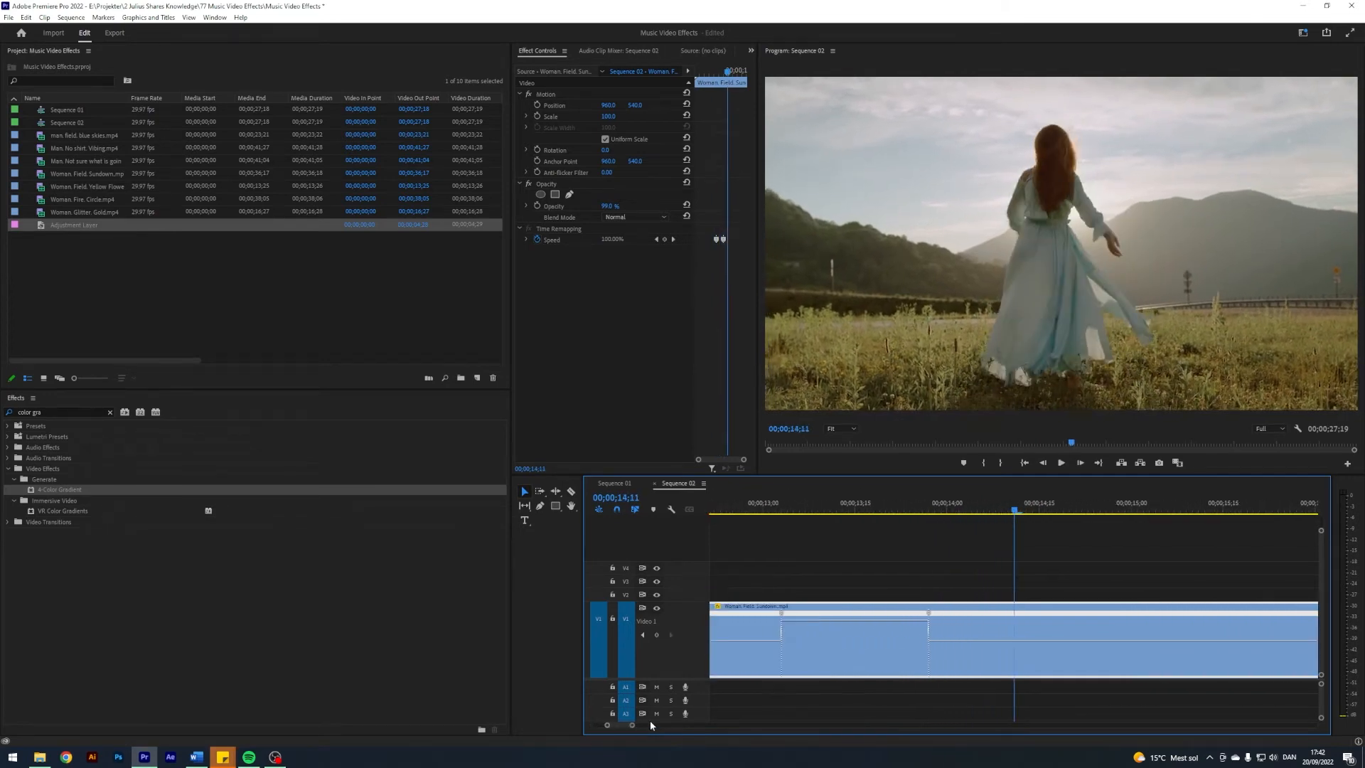
drag(1029, 500, 824, 505)
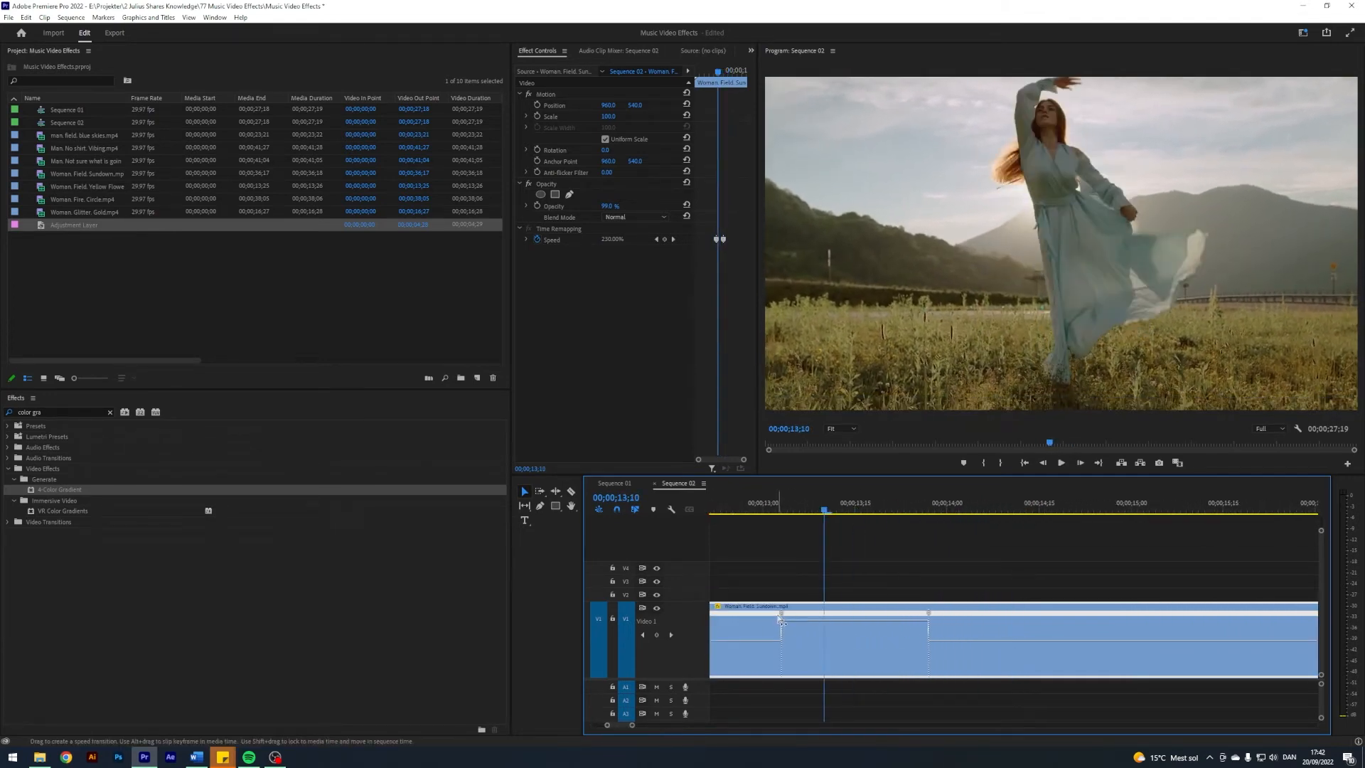
drag(783, 614, 818, 615)
drag(915, 610, 912, 610)
click(798, 513)
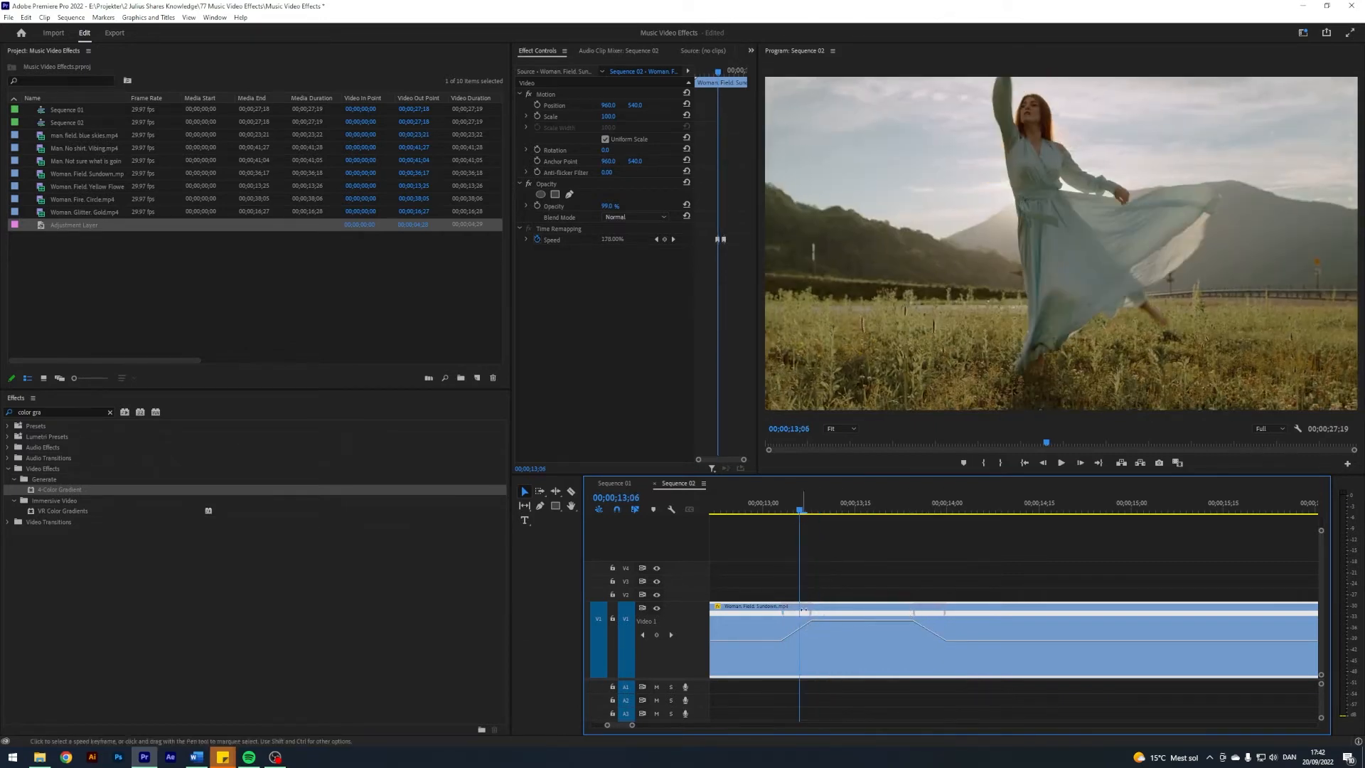
Step: Ease both speed ramps into smooth curves and play back the section from 00;00;12;28
click(810, 613)
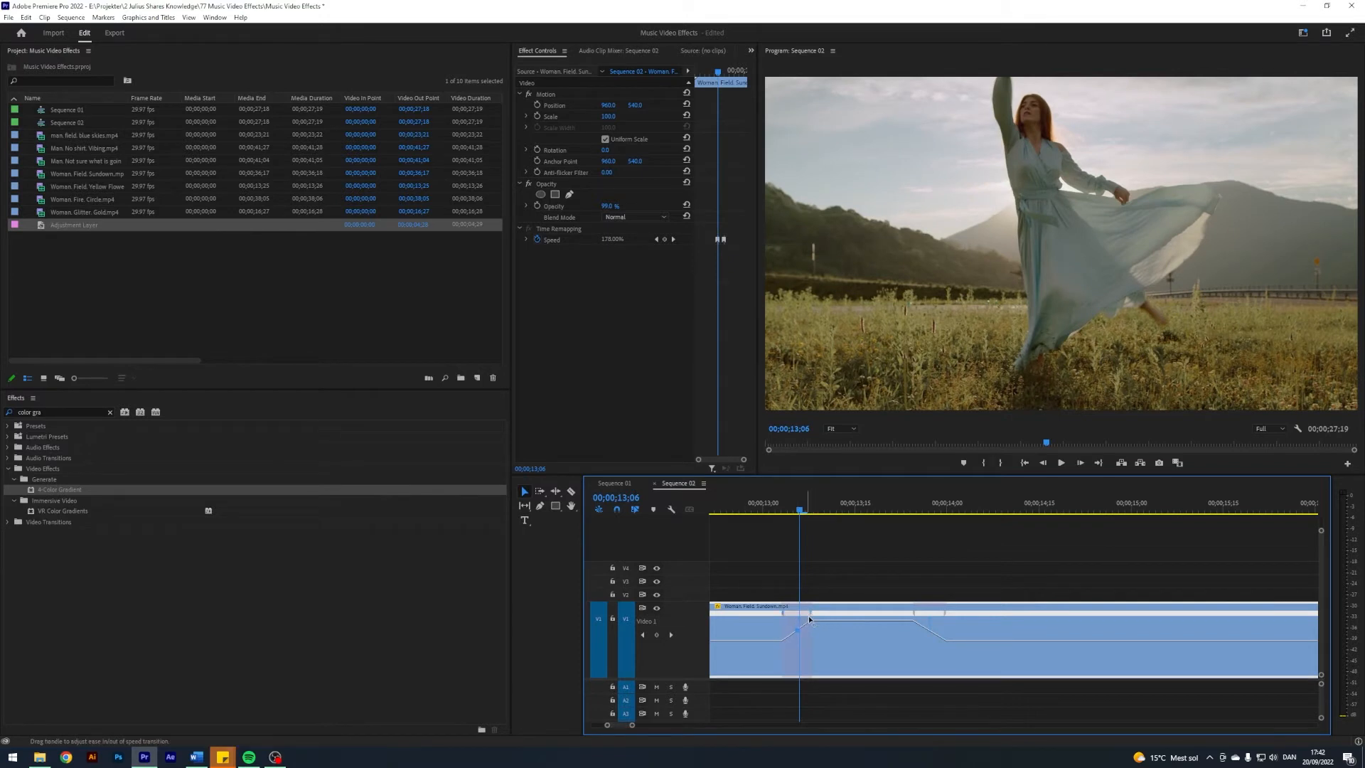
click(914, 613)
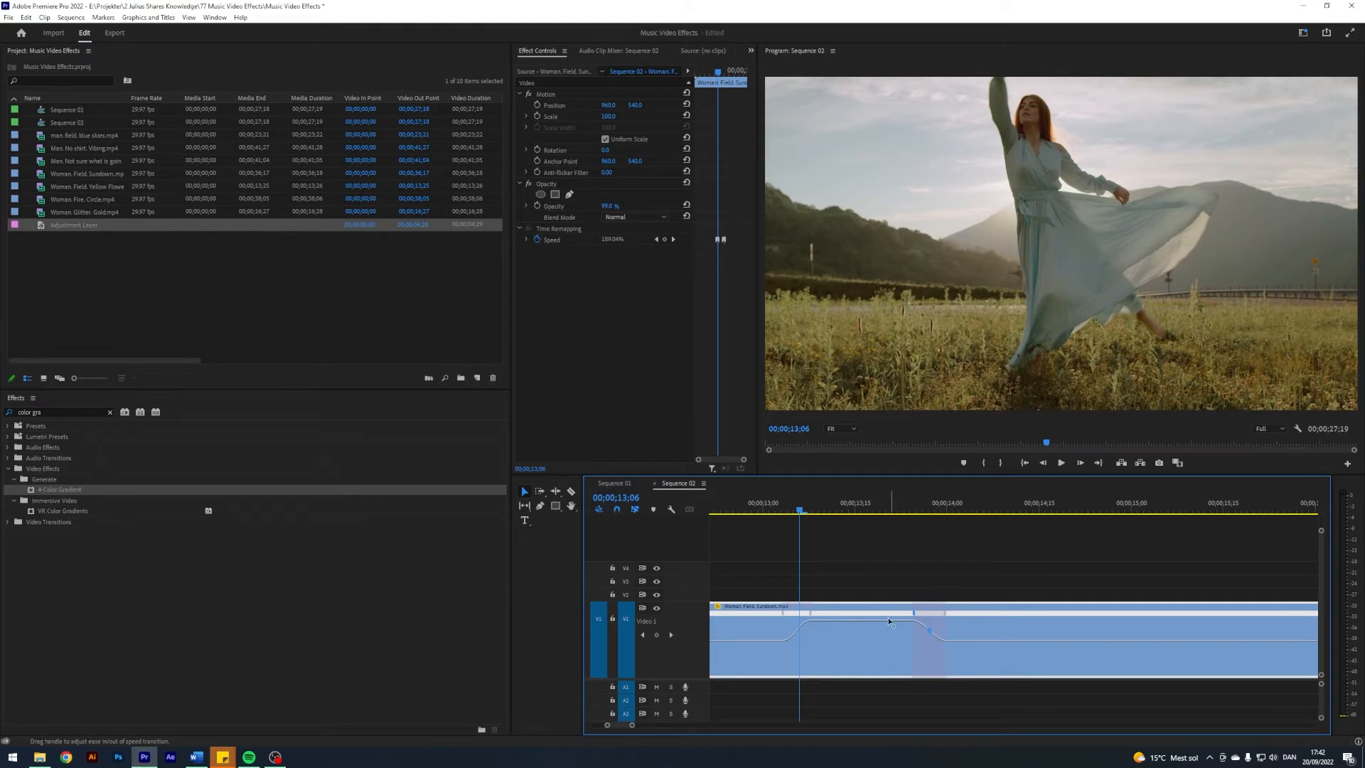
click(750, 507)
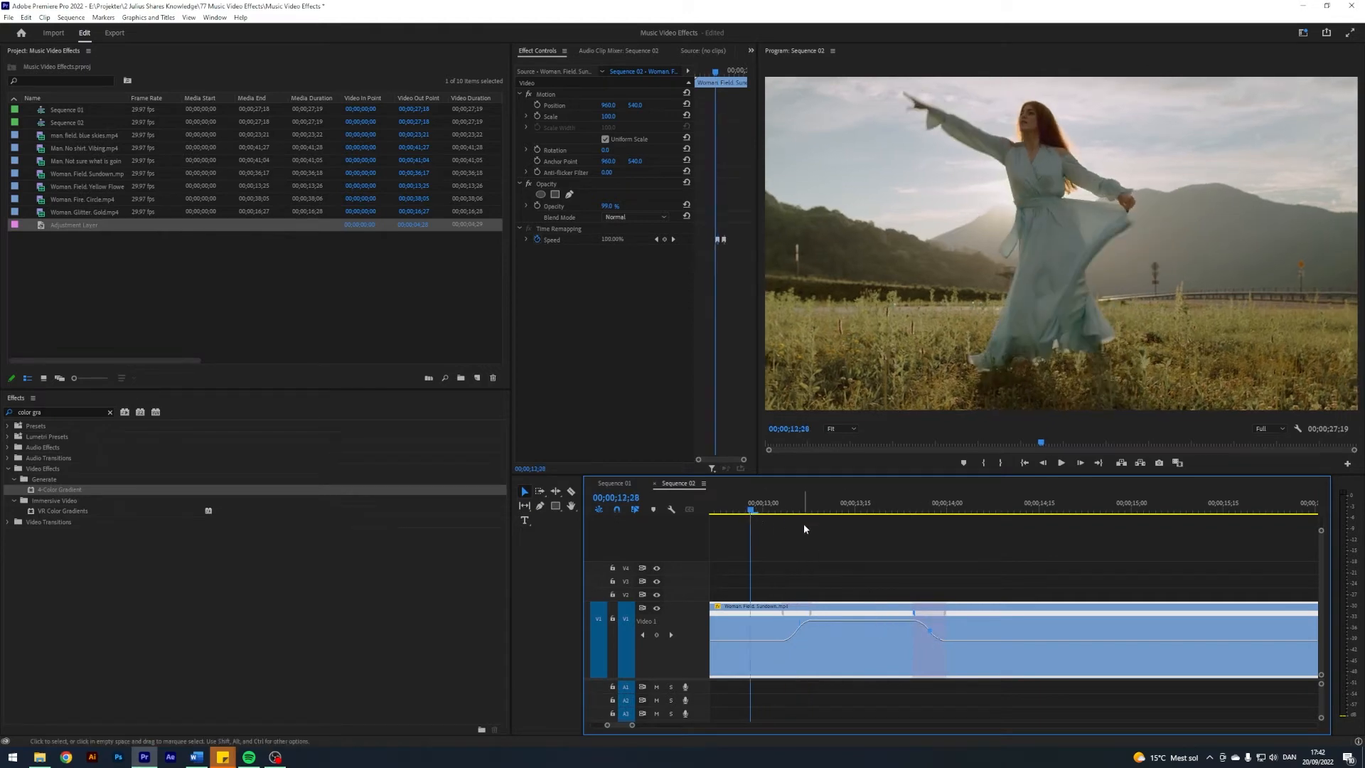
key(space)
mouse_move(978, 509)
mouse_down()
mouse_move(826, 532)
mouse_move(989, 534)
mouse_up()
Step: Move the fire circle clip further along the timeline and extend the end of the field clip
drag(632, 725, 731, 726)
drag(994, 613, 1161, 636)
drag(947, 639, 1081, 639)
Step: Add a second pair of speed keyframes to the field clip, one shortly after the first ramps and one at 00;00;17;00
drag(998, 508, 926, 515)
click(960, 619)
drag(729, 726, 674, 726)
click(541, 506)
click(1017, 640)
key(space)
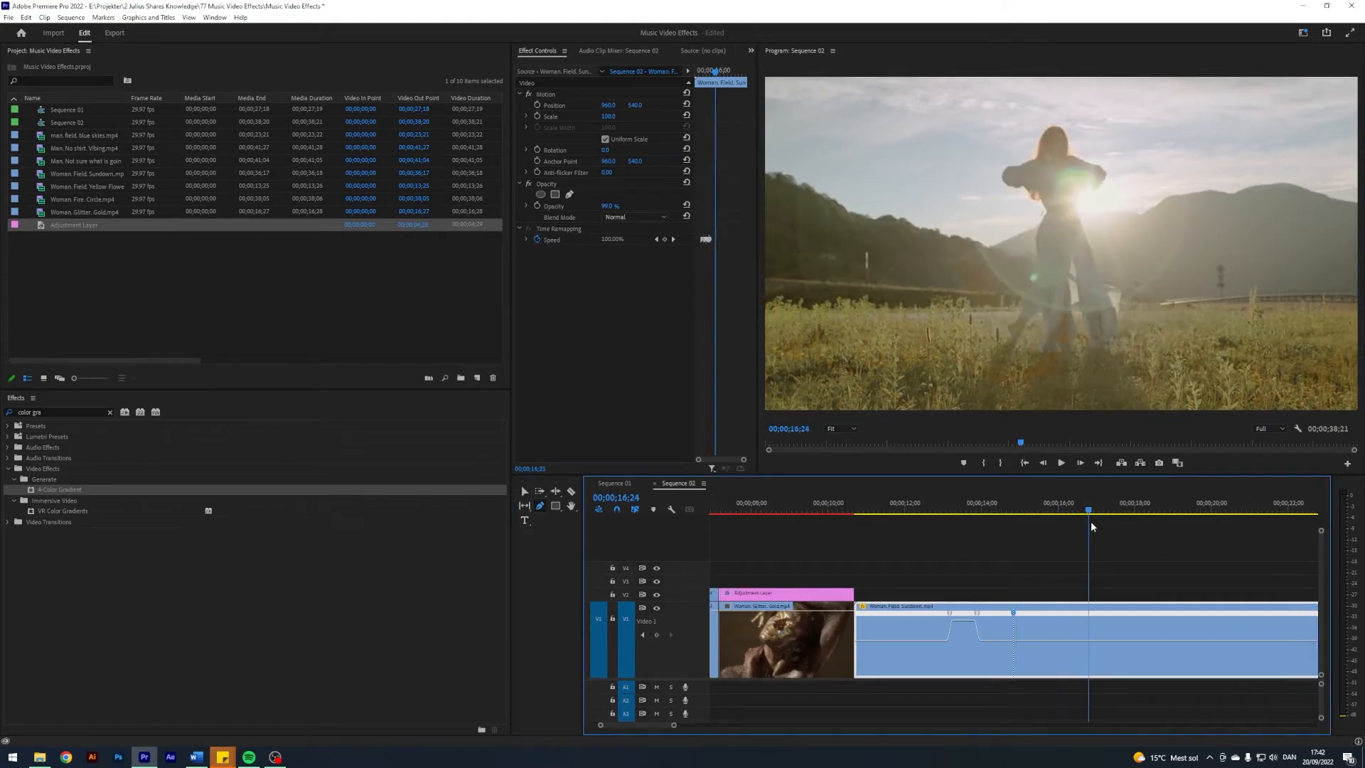
click(1096, 642)
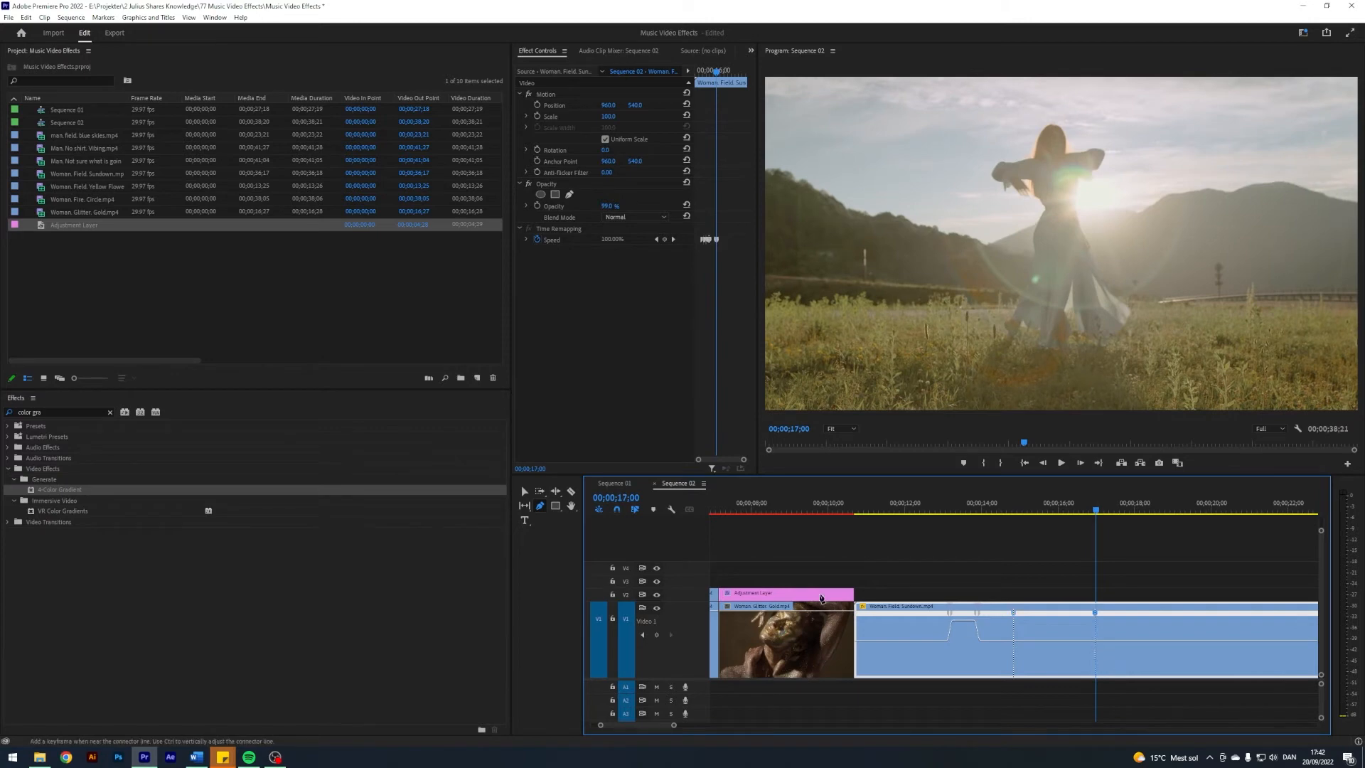
Step: Raise the speed between the second pair of keyframes to roughly match the first fast section
key(v)
drag(1145, 500, 1054, 537)
drag(1055, 640, 1055, 621)
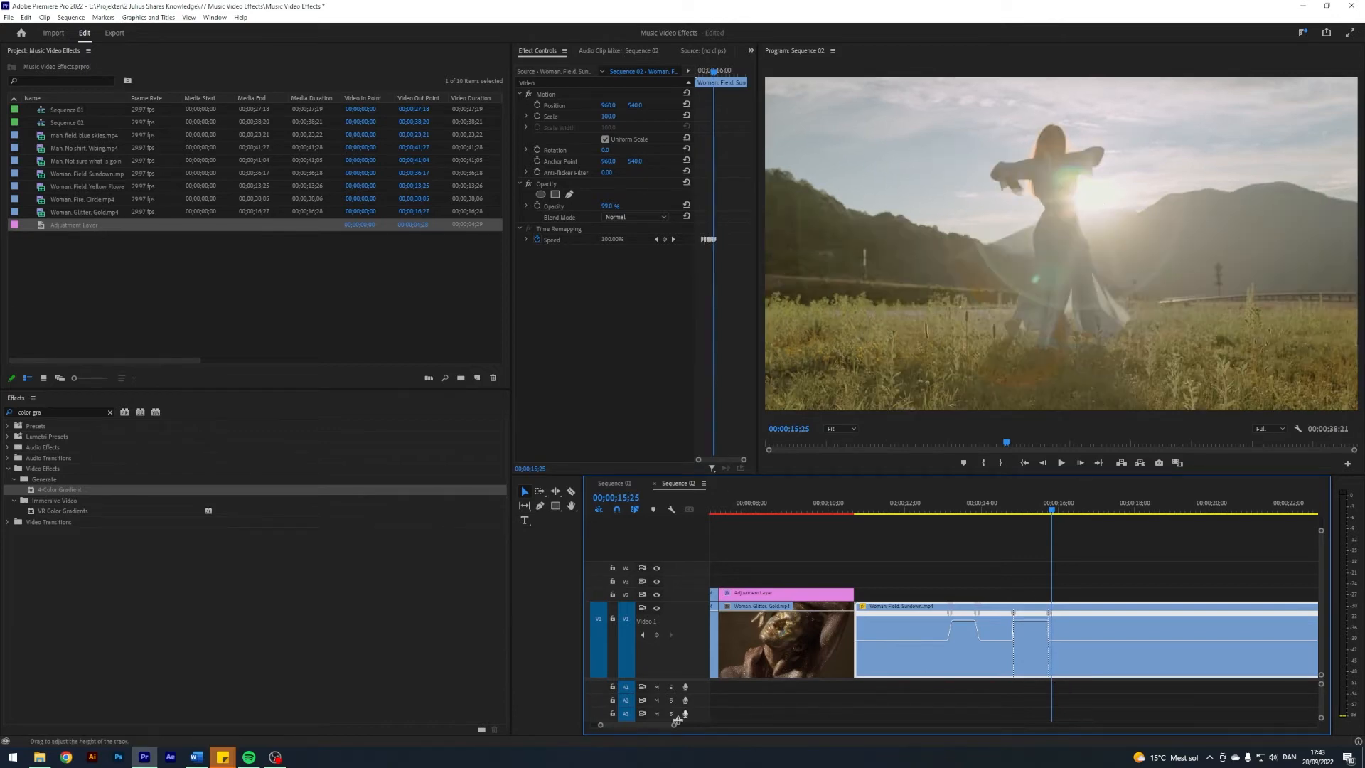
Step: Split the second pair of speed keyframes into gradual ramps and undo the stray last change
drag(674, 725, 655, 723)
drag(875, 612, 915, 613)
drag(1016, 612, 986, 612)
click(1000, 569)
key(ctrl+z)
Step: Ease the ramps into and out of the second fast section into smooth curves
click(897, 612)
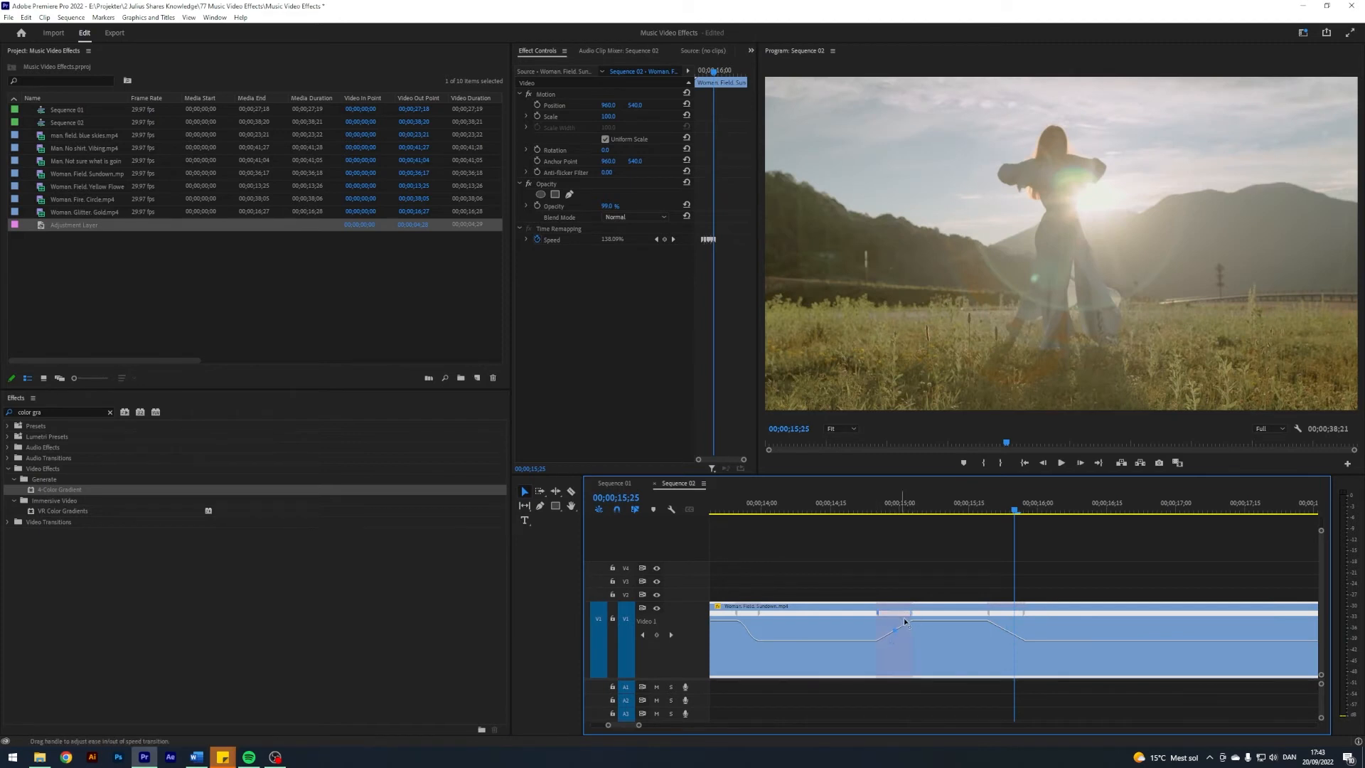
click(991, 623)
drag(947, 629, 946, 628)
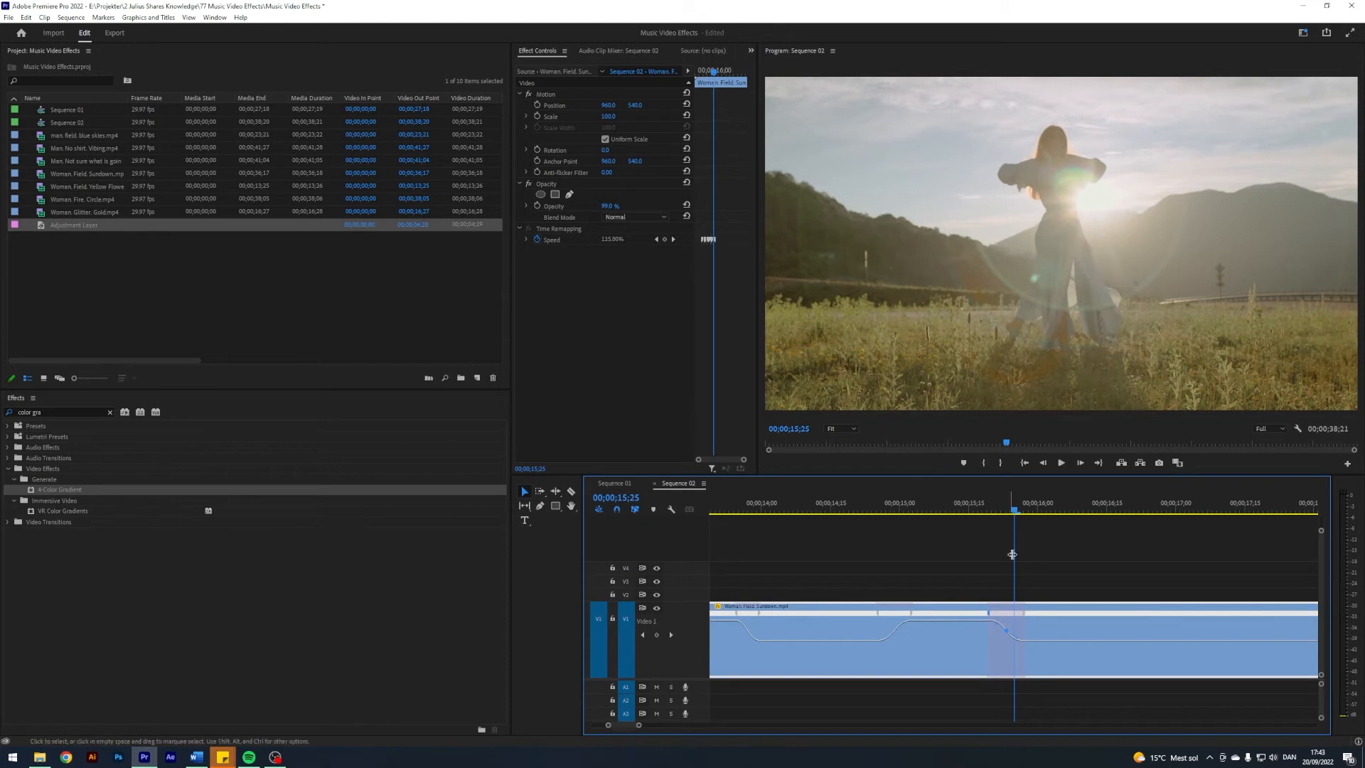
Step: Trim the end of the field clip to 00;00;18;10 and ripple delete the gap before the fire circle clip
drag(638, 726, 713, 726)
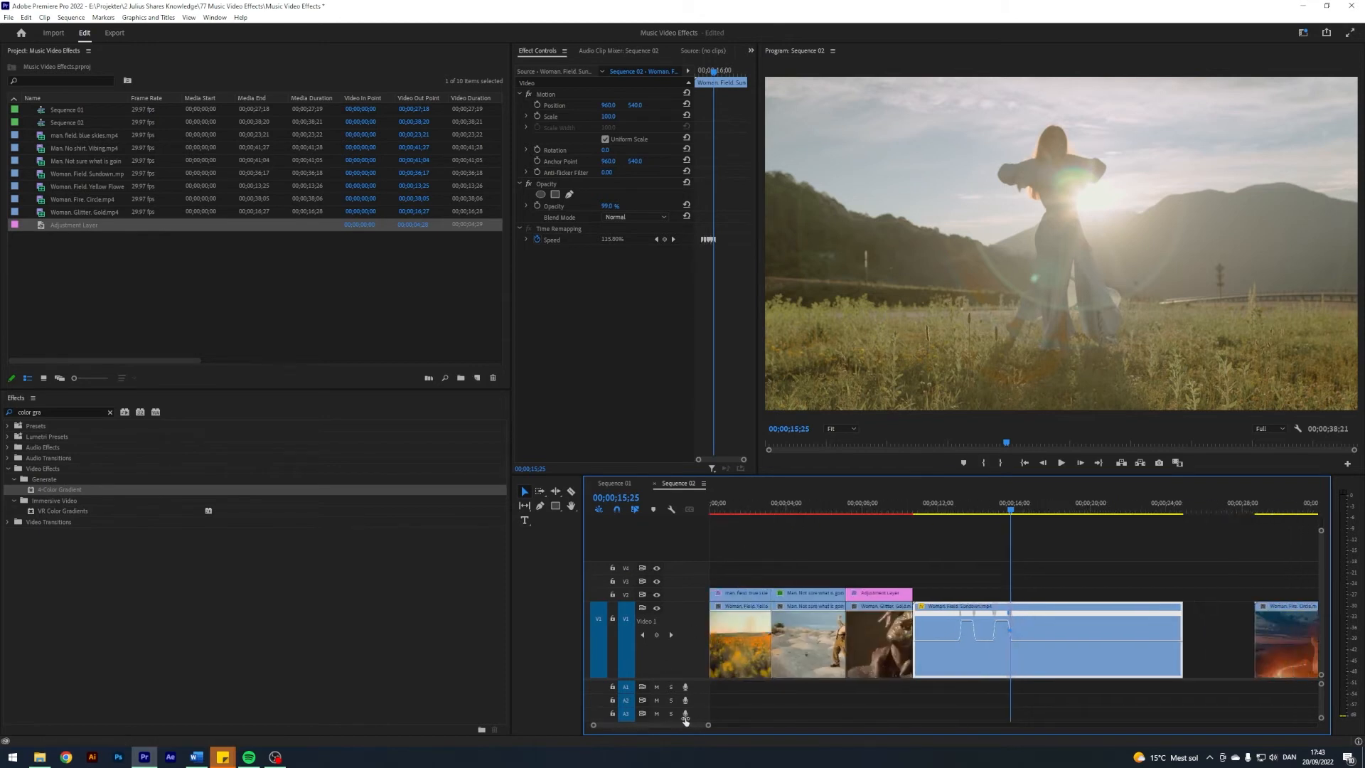
click(963, 533)
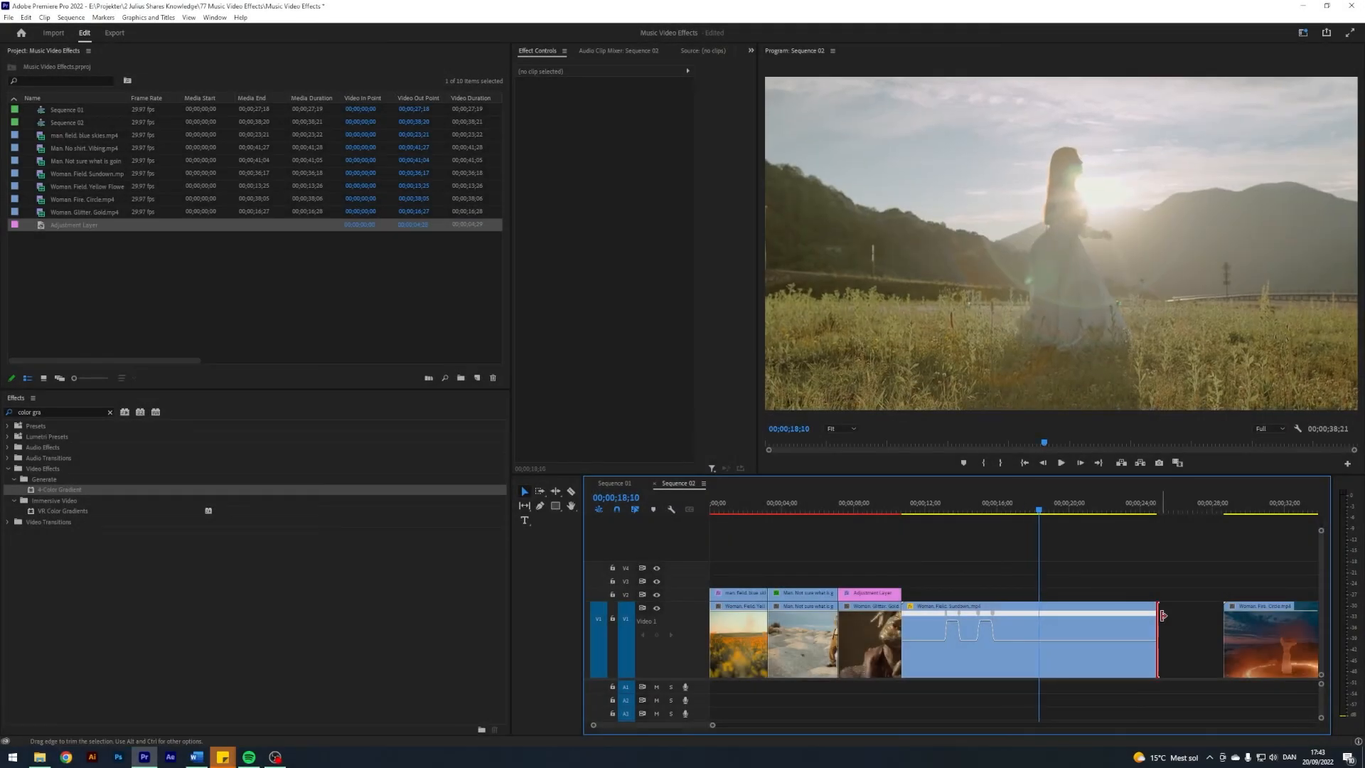
drag(1162, 615, 1043, 616)
right_click(1062, 614)
click(1077, 621)
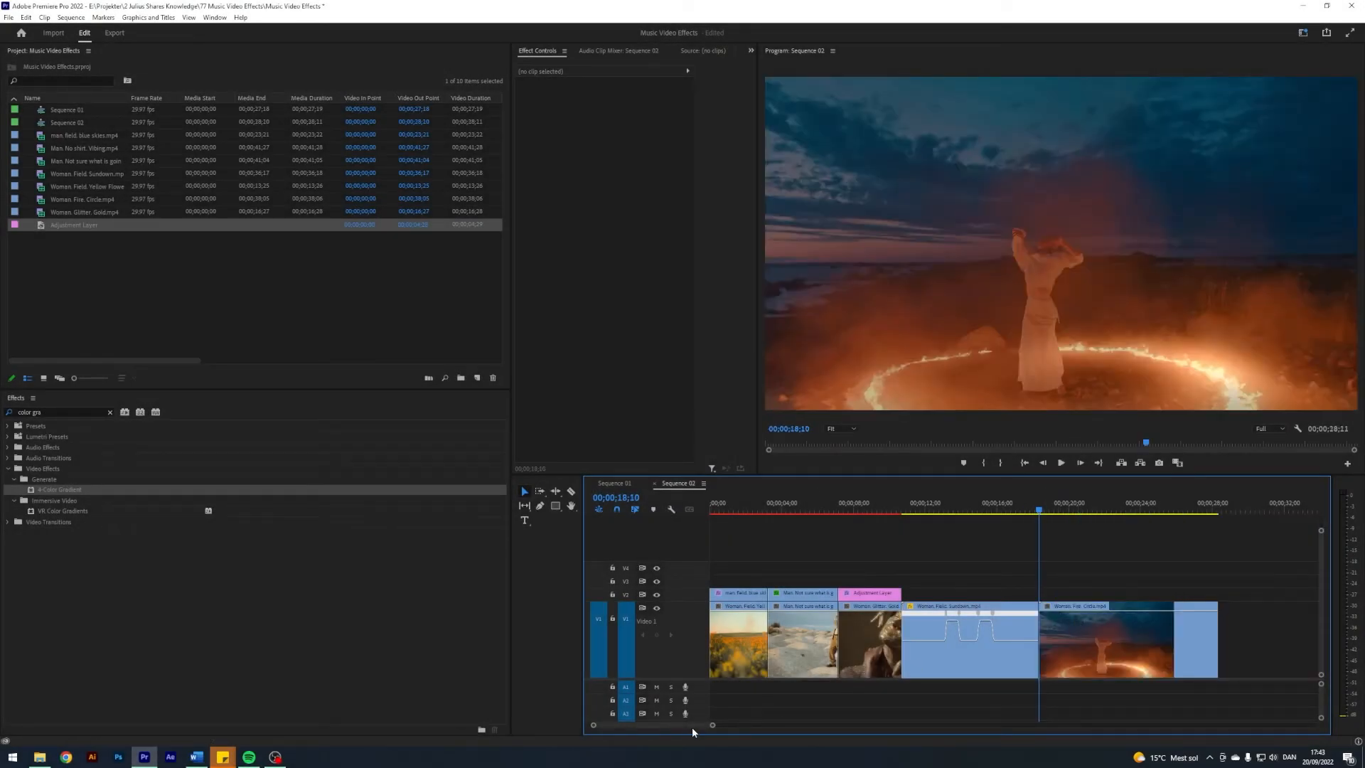
Step: Play ahead to 00;00;20;16, search the effects for echo and apply the Echo video effect to the fire circle clip
scroll(688, 723, down, 5)
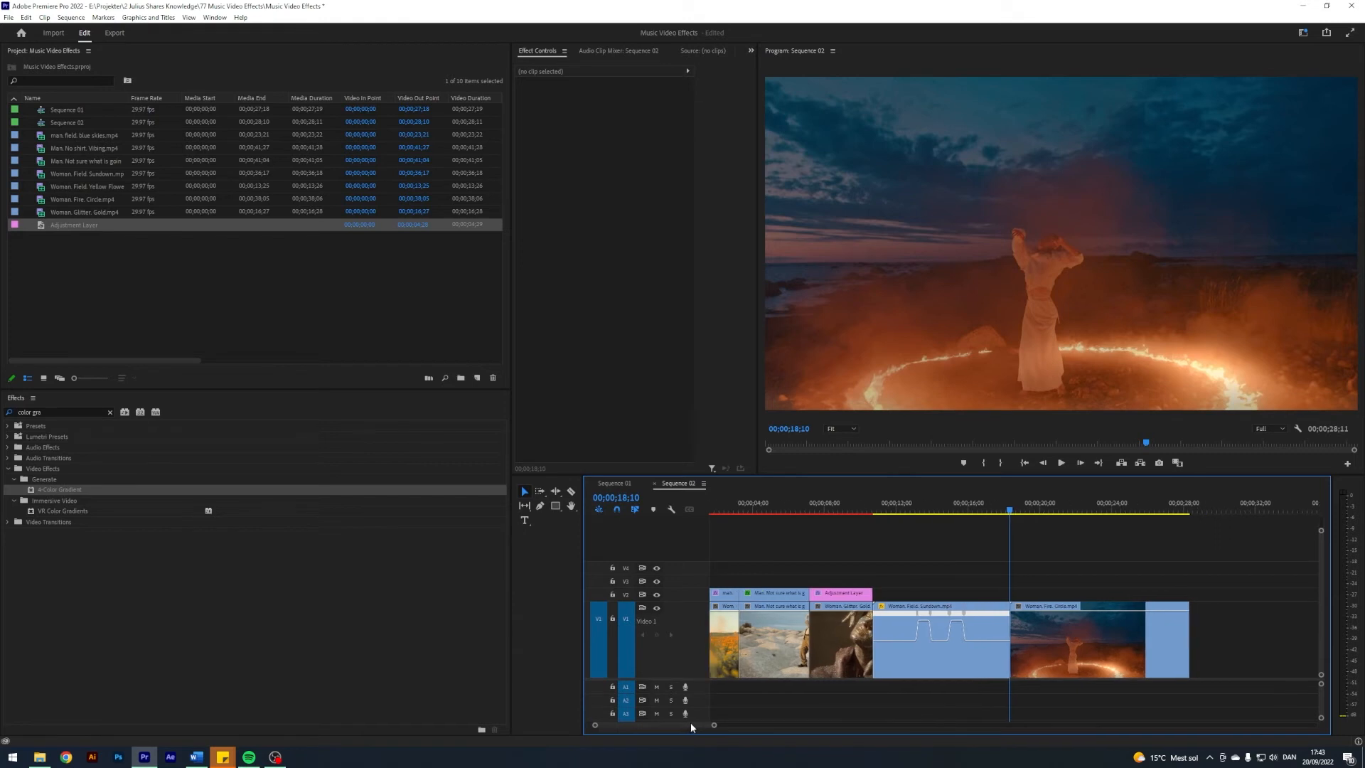
drag(717, 726, 685, 725)
key(space)
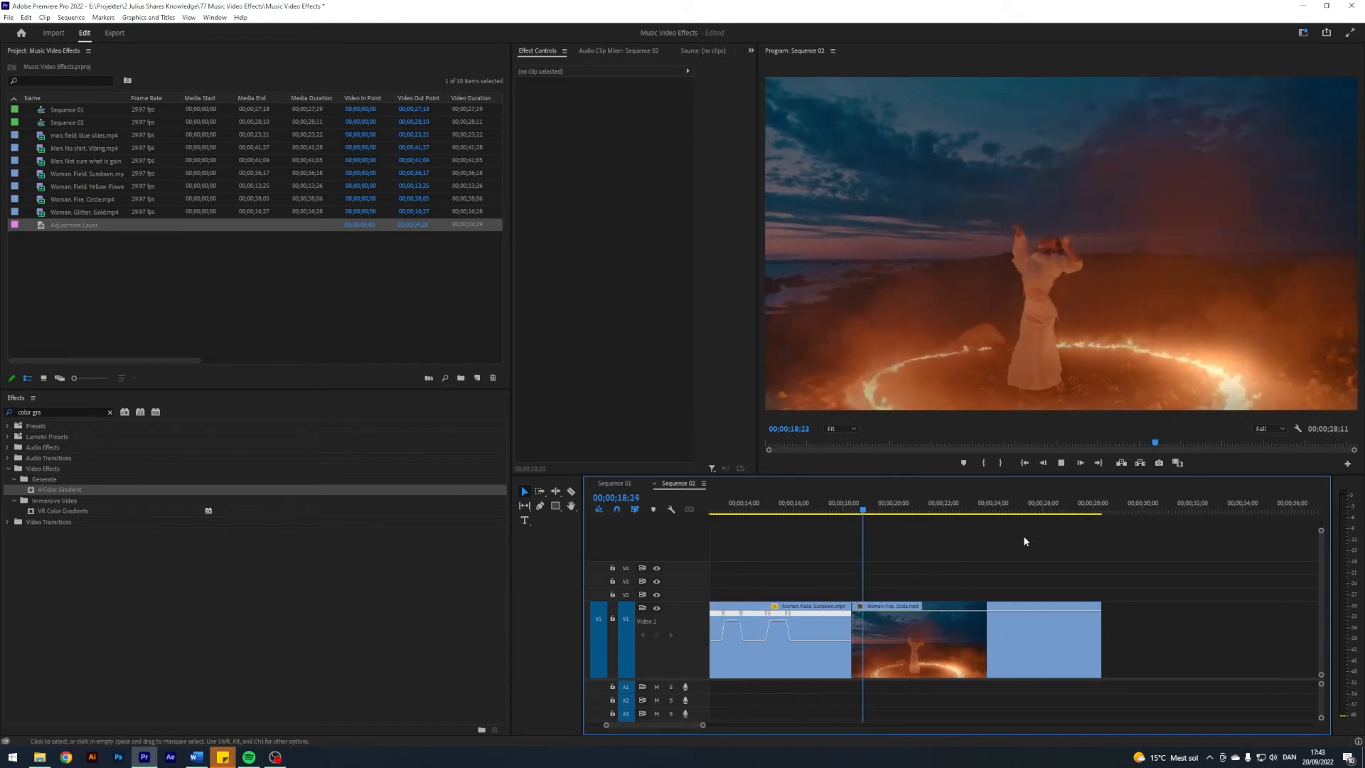
key(space)
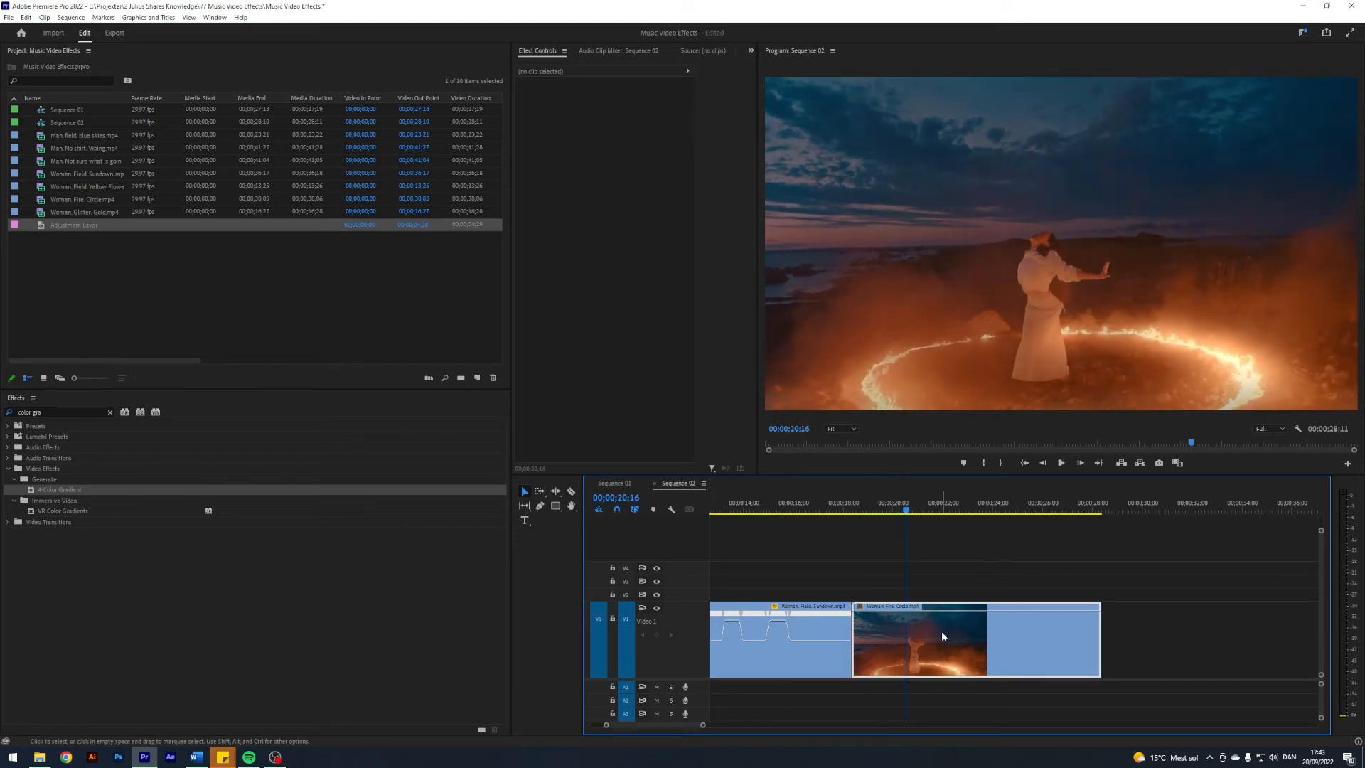
click(941, 630)
click(63, 410)
text(echo)
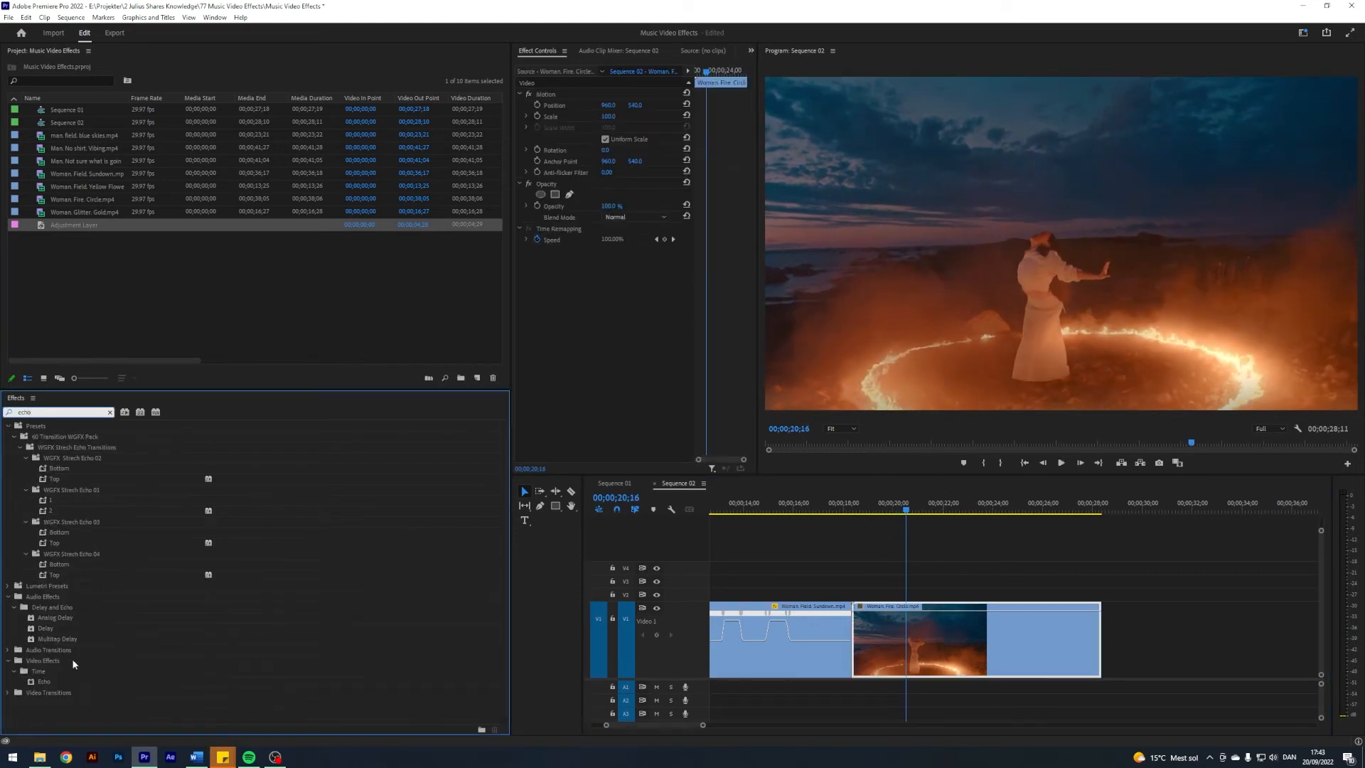
drag(44, 681, 963, 622)
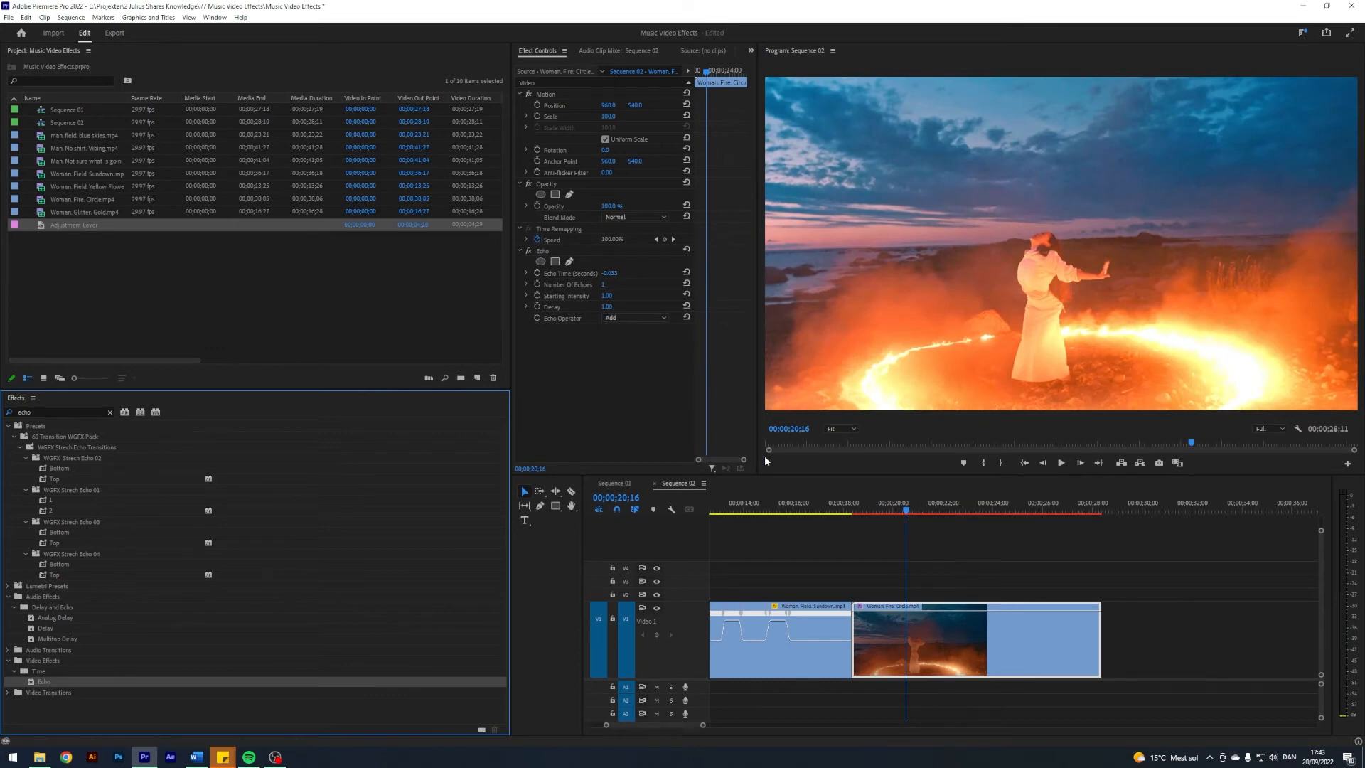
Step: Enable keyframing for Echo Time, Number Of Echoes and Echo Operator at 00;00;20;16
drag(744, 460, 714, 465)
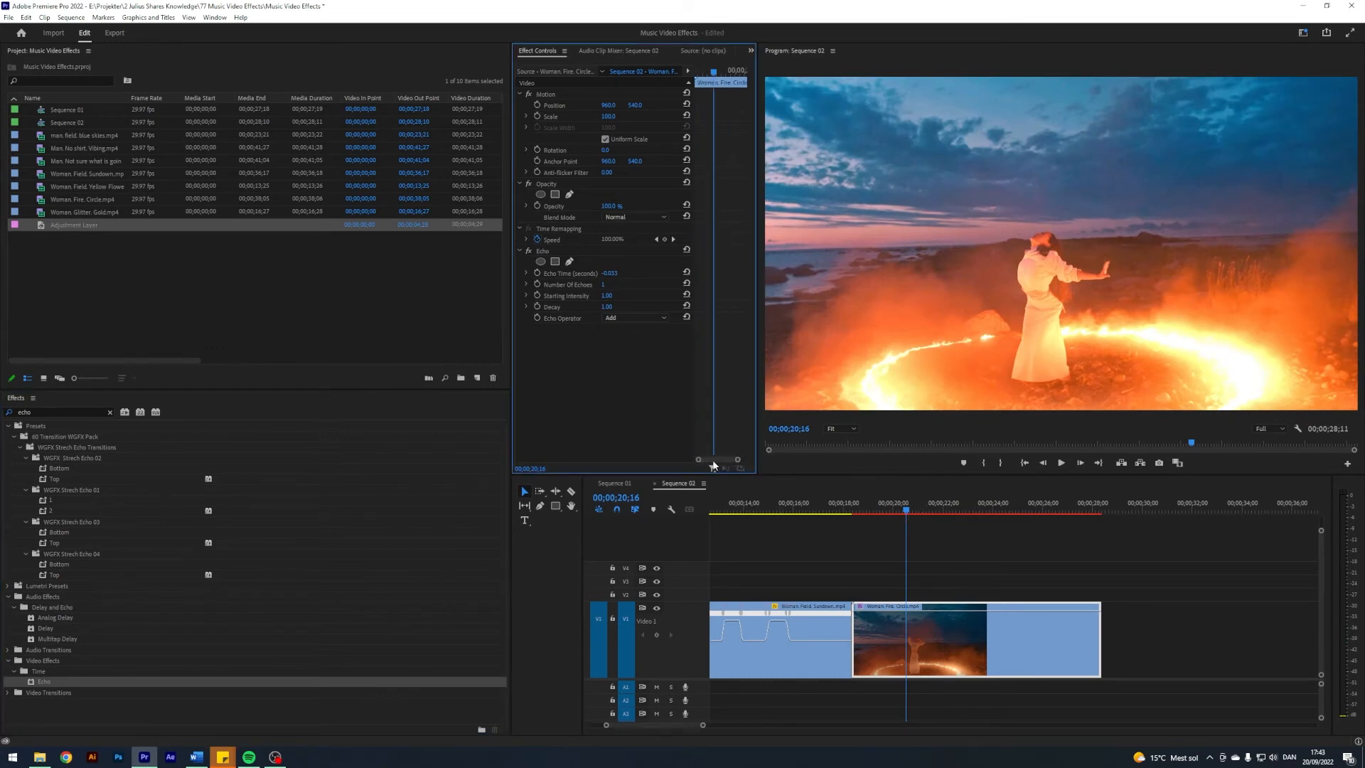
click(537, 273)
click(537, 284)
click(536, 318)
Step: At 00;00;20;21, keyframe Echo Time at 1, Number Of Echoes at 2 and Echo Operator as Maximum
key(shift+Right)
click(609, 273)
text(1)
key(Return)
click(615, 285)
click(631, 315)
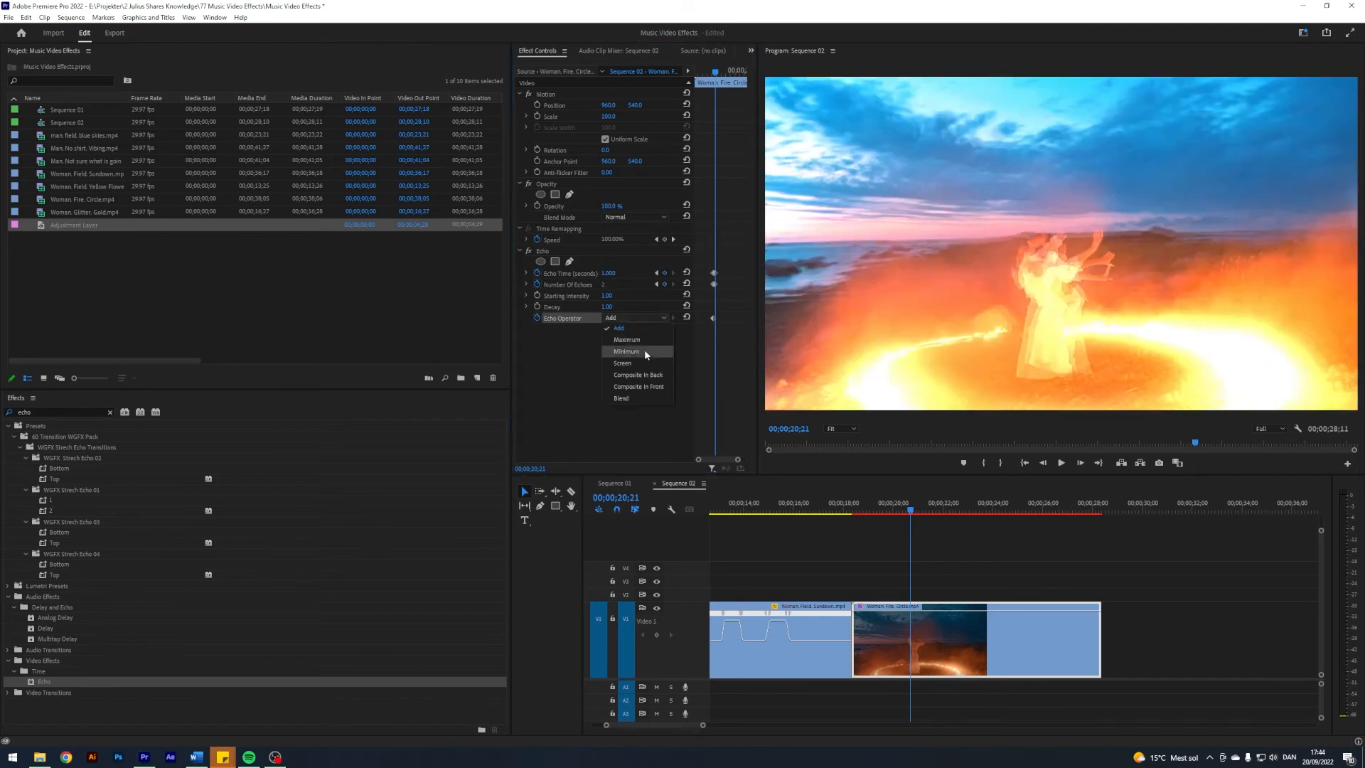
click(643, 340)
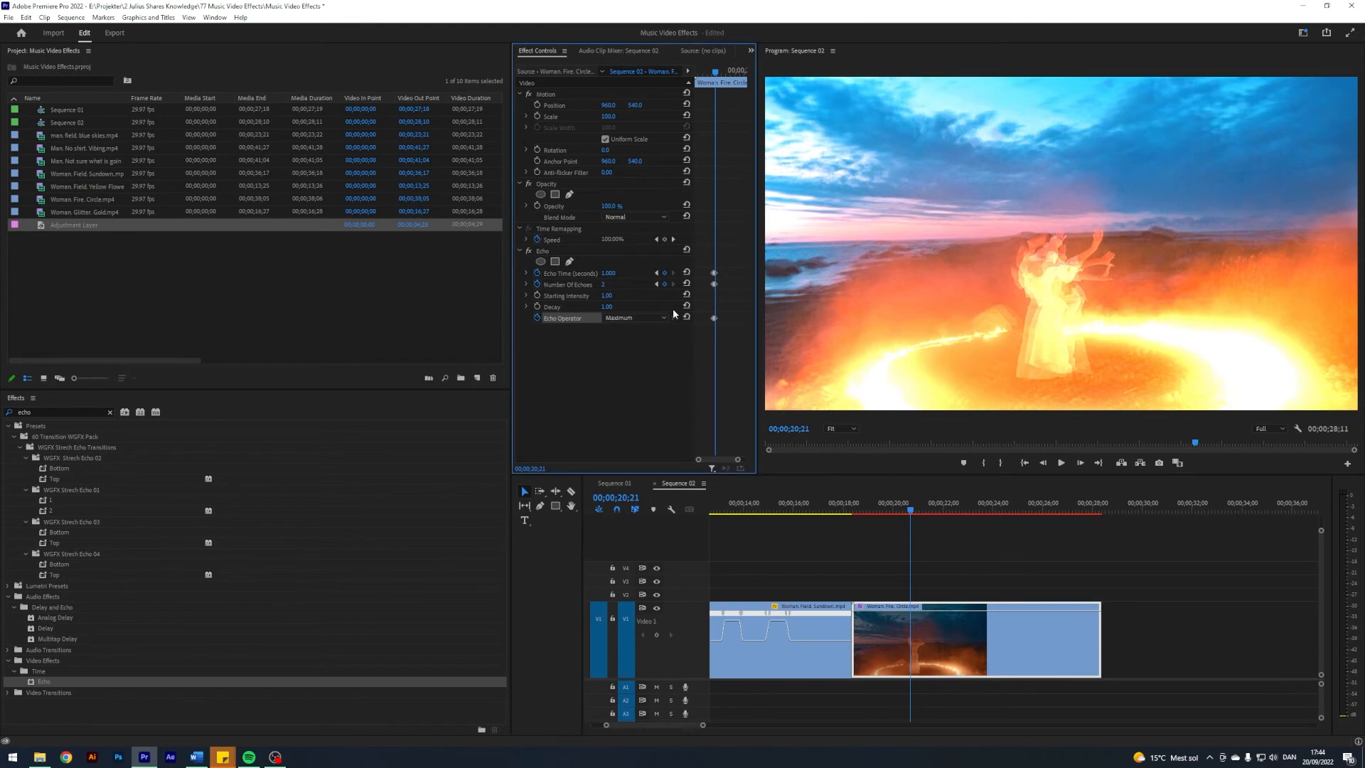
Step: At 00;00;20;26, keyframe Echo Time at 2, Number Of Echoes at 3 and Echo Operator as Minimum
key(shift+Right)
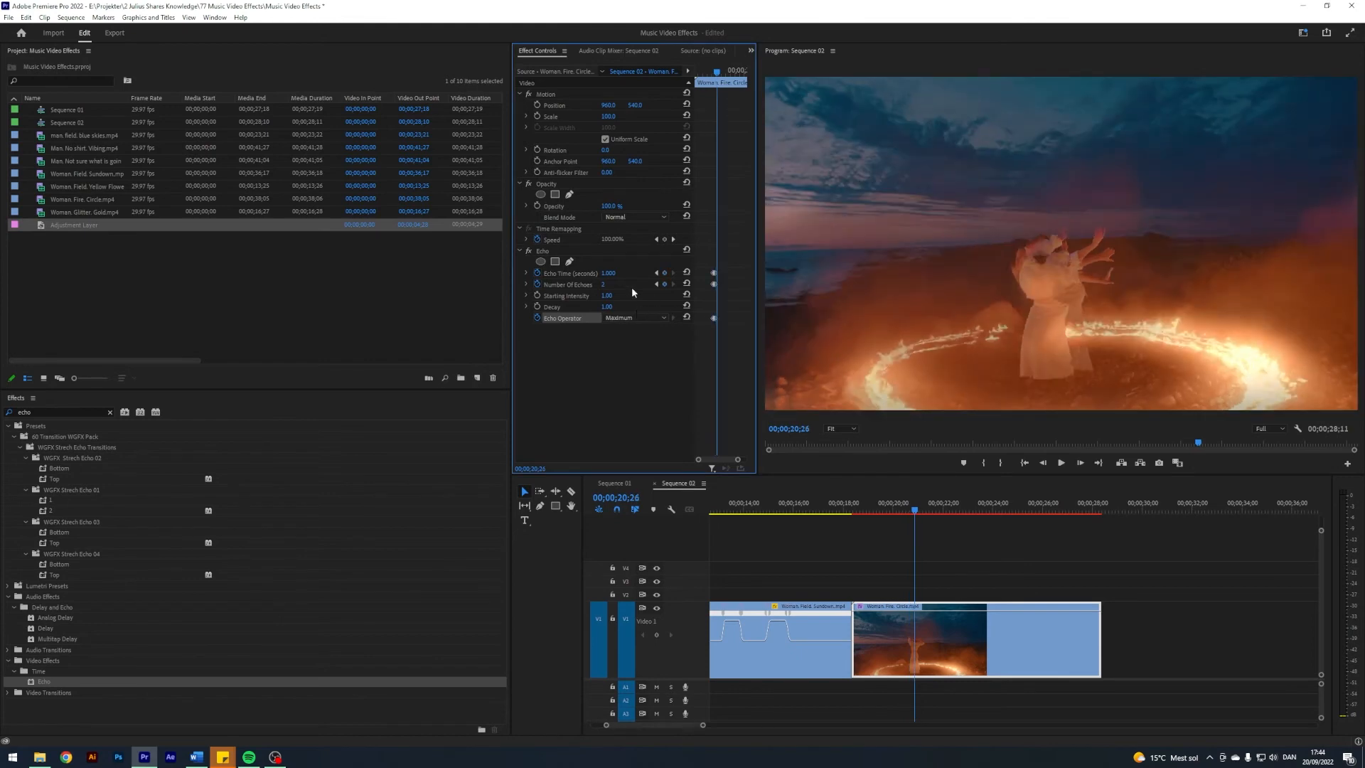
click(608, 273)
text(2)
key(Tab)
click(636, 319)
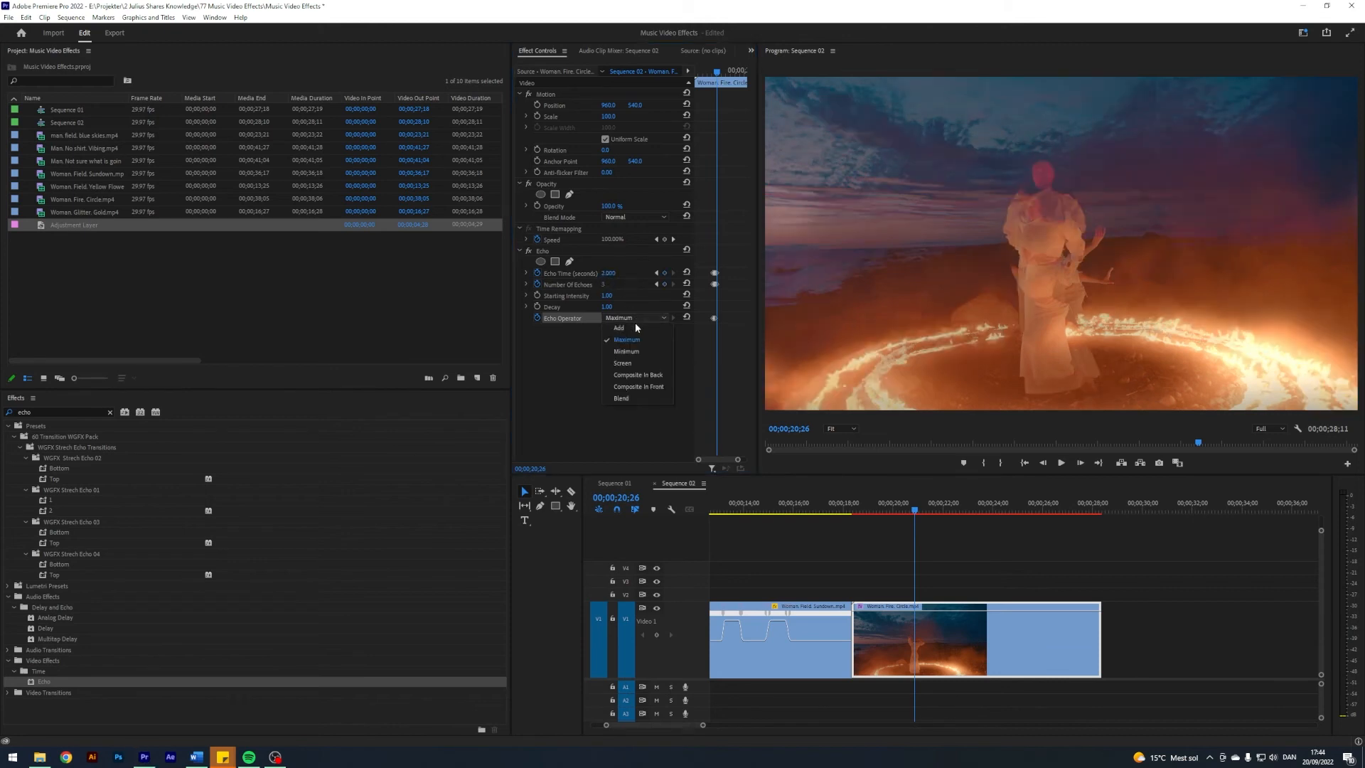
click(638, 350)
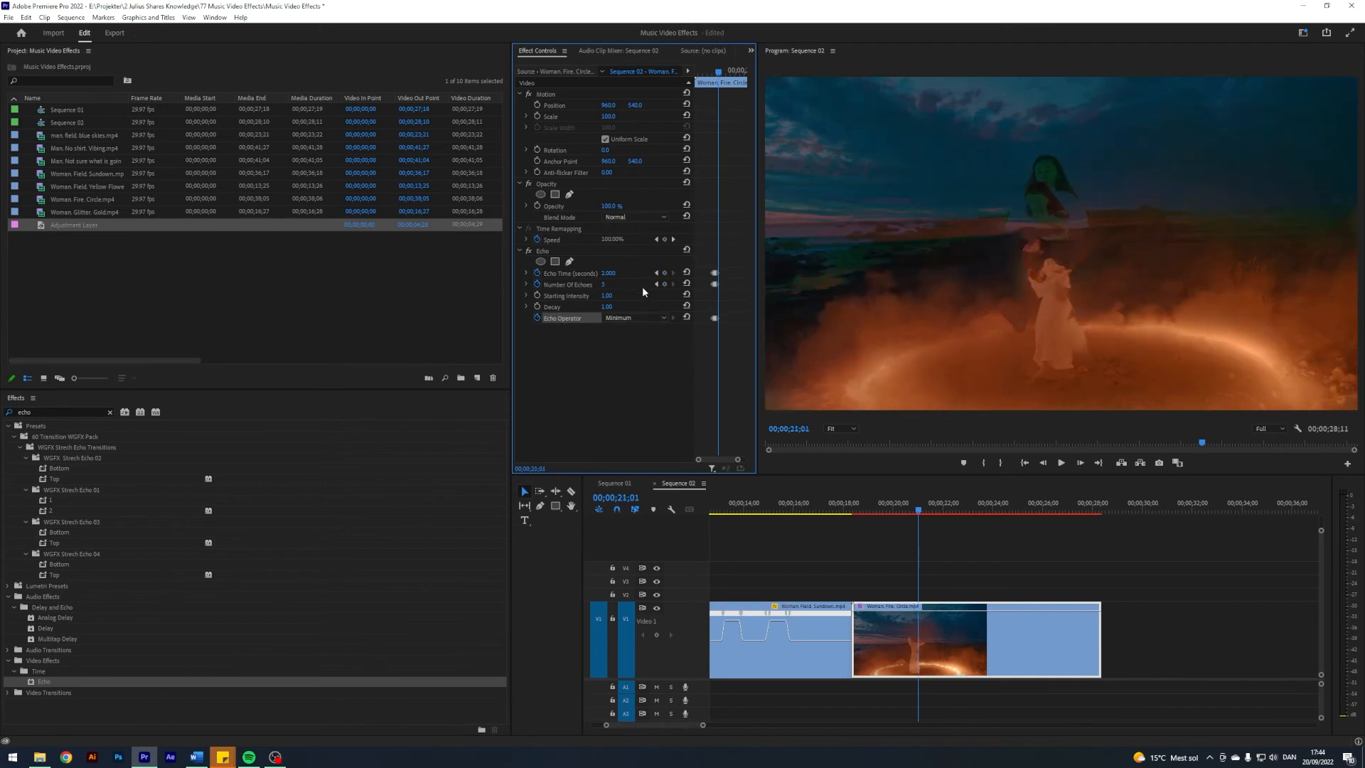
Step: At 00;00;21;01, keyframe Echo Time at 3, Number Of Echoes at 4 and Echo Operator as Composite In Back
click(608, 273)
text(3)
key(Tab)
text(4)
click(636, 318)
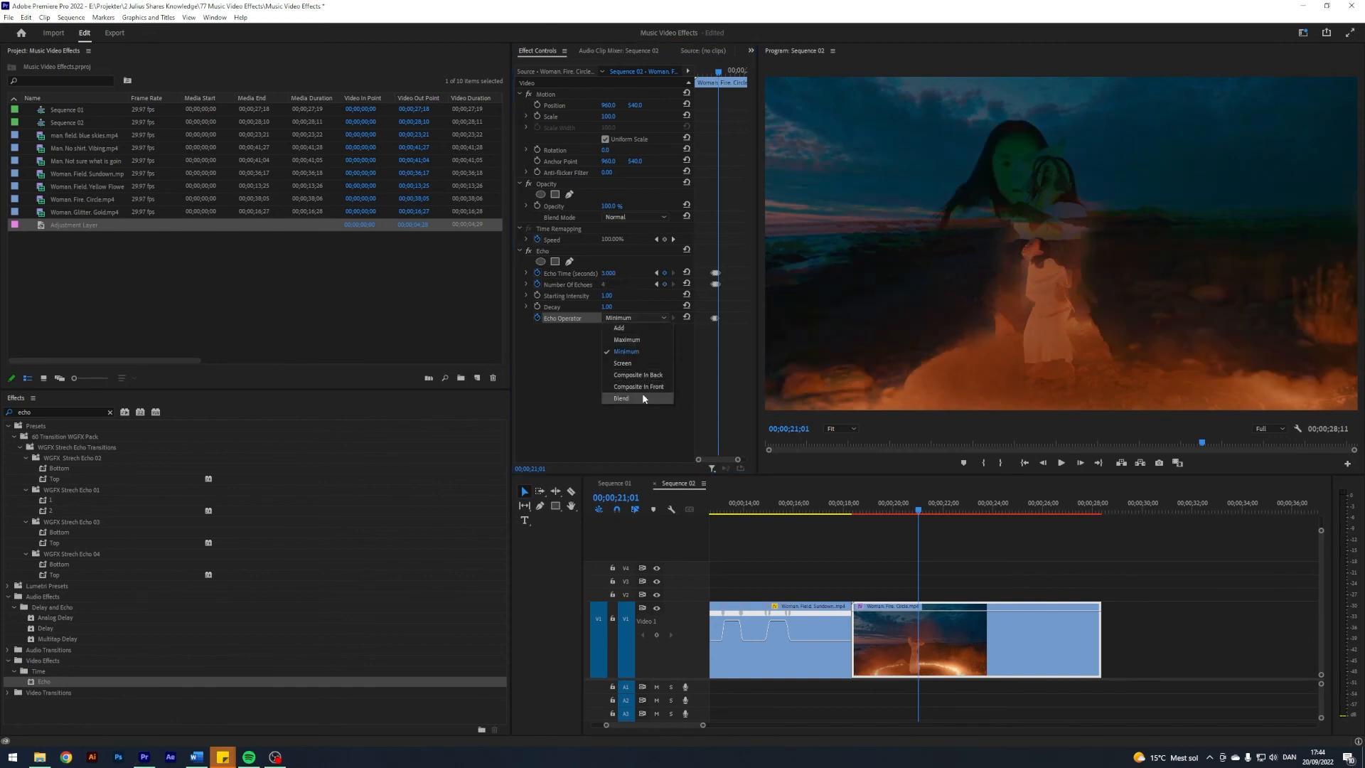
click(637, 374)
Step: Play back the fire circle clip from before the first Echo keyframes to review the effect
drag(706, 724, 689, 725)
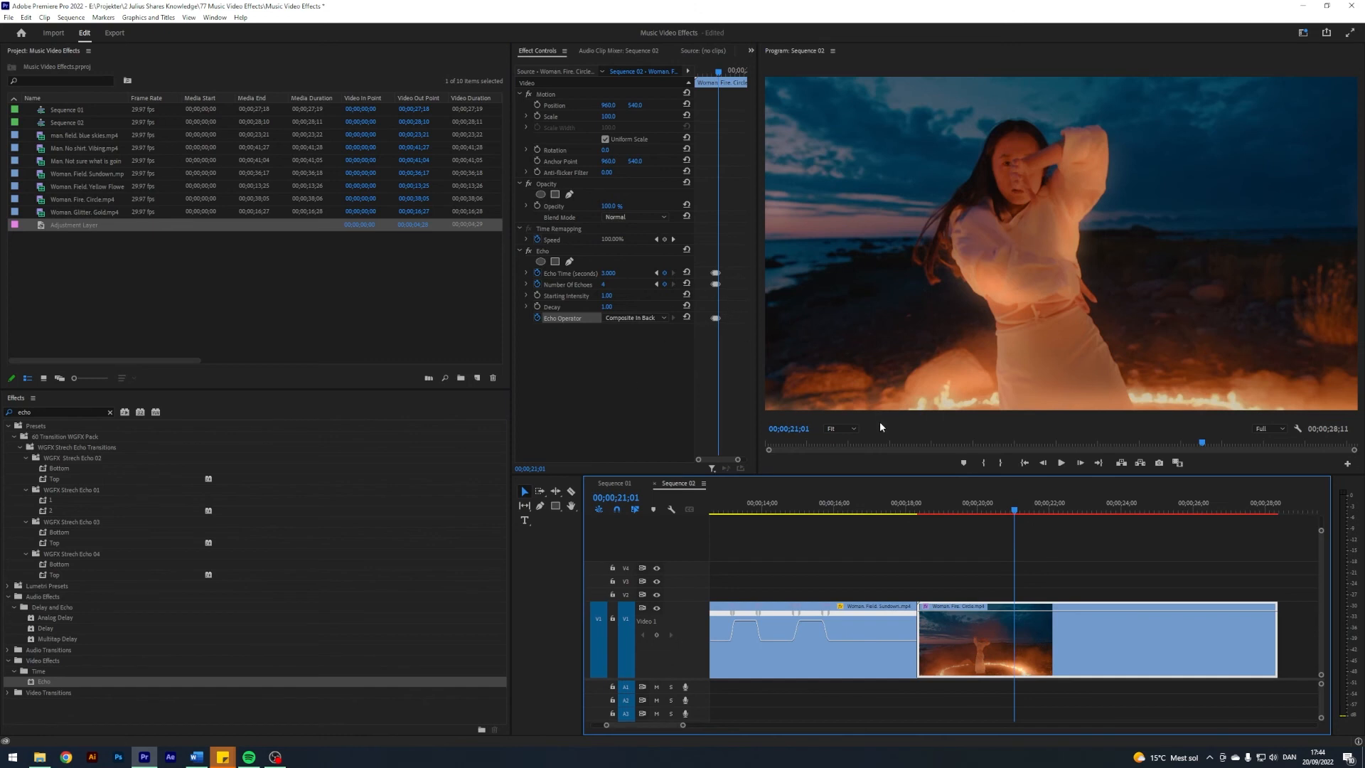
drag(1008, 507, 949, 515)
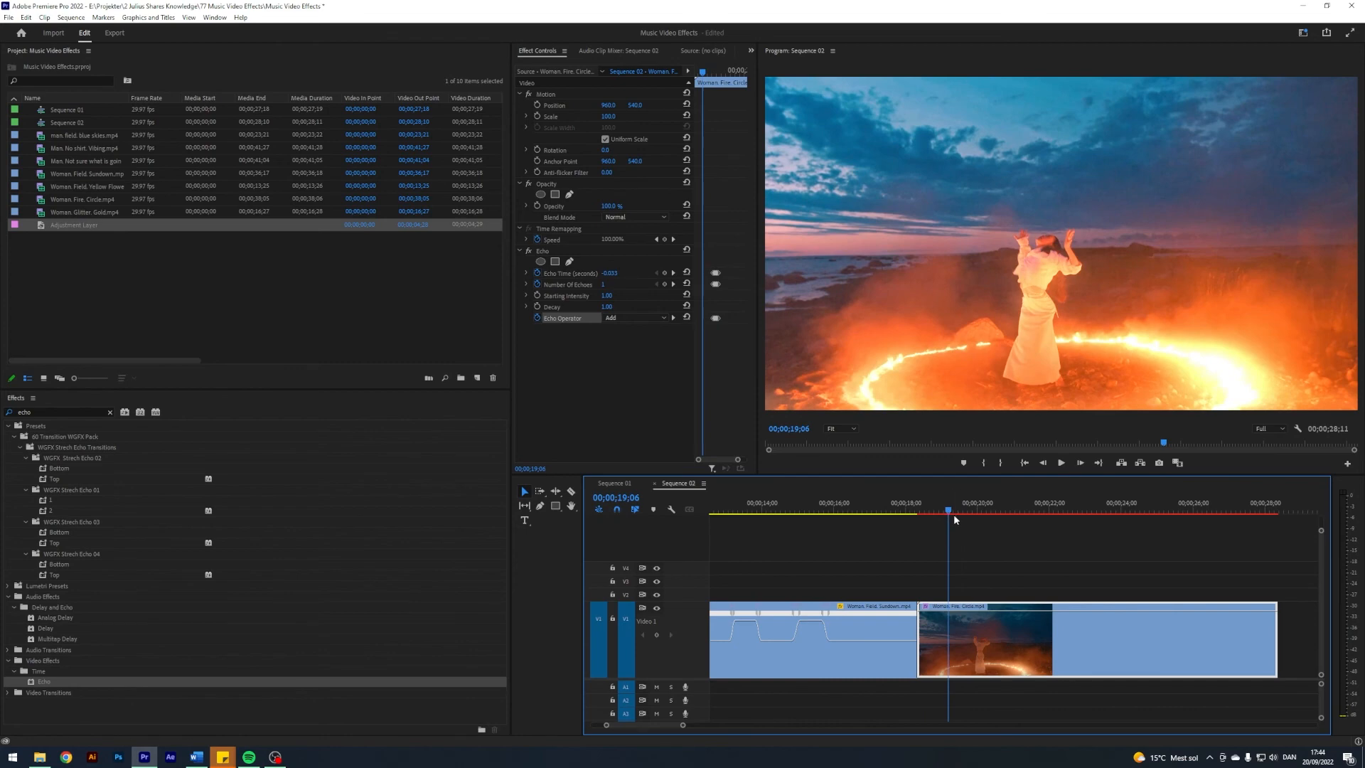
drag(953, 514, 971, 508)
key(space)
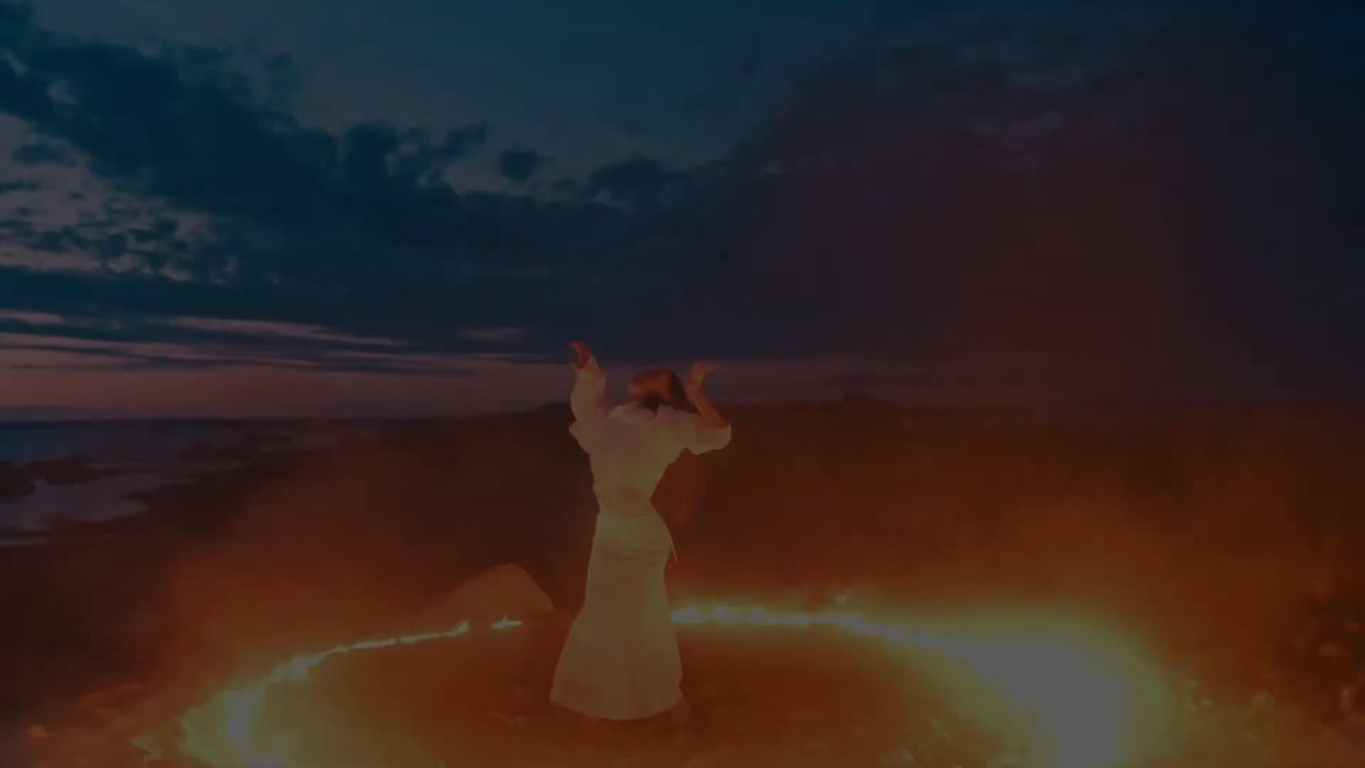